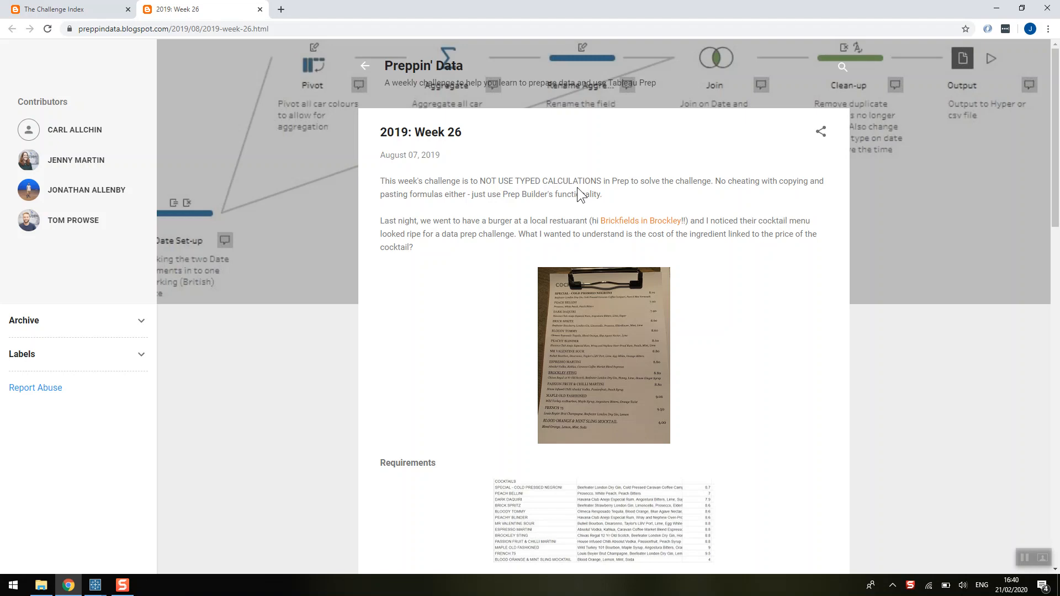
Review the 2019 Week 26 challenge requirements and enlarge the preview of the cocktail input data
scroll(461, 272, down, 3)
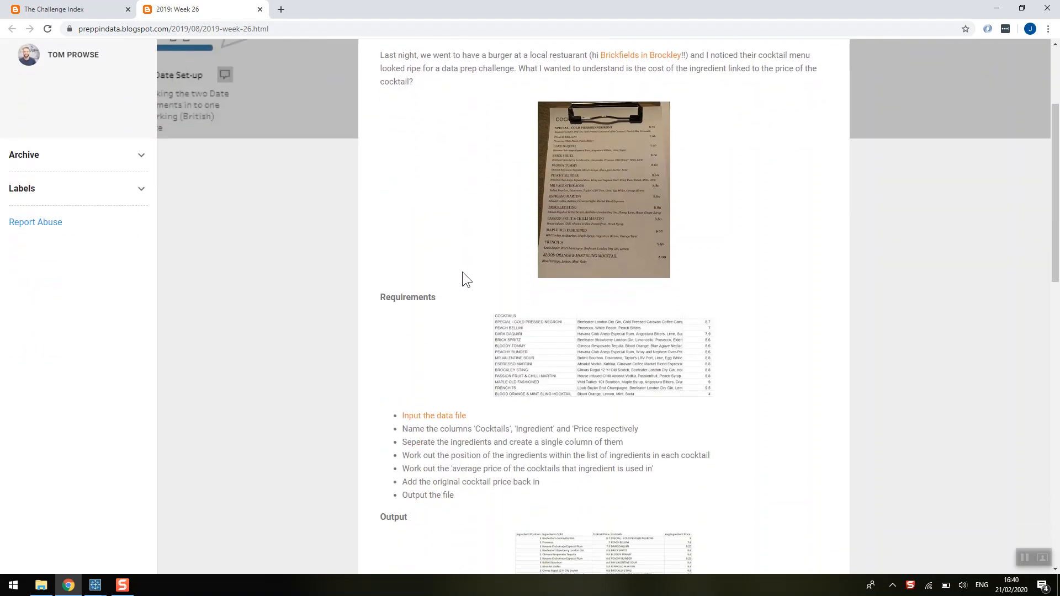
click(549, 346)
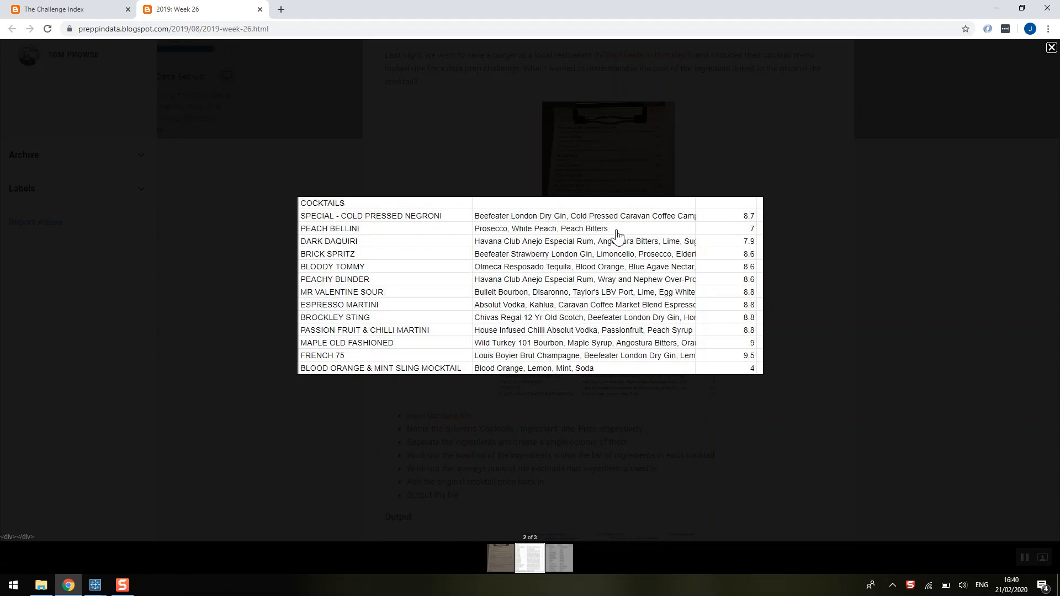
click(776, 250)
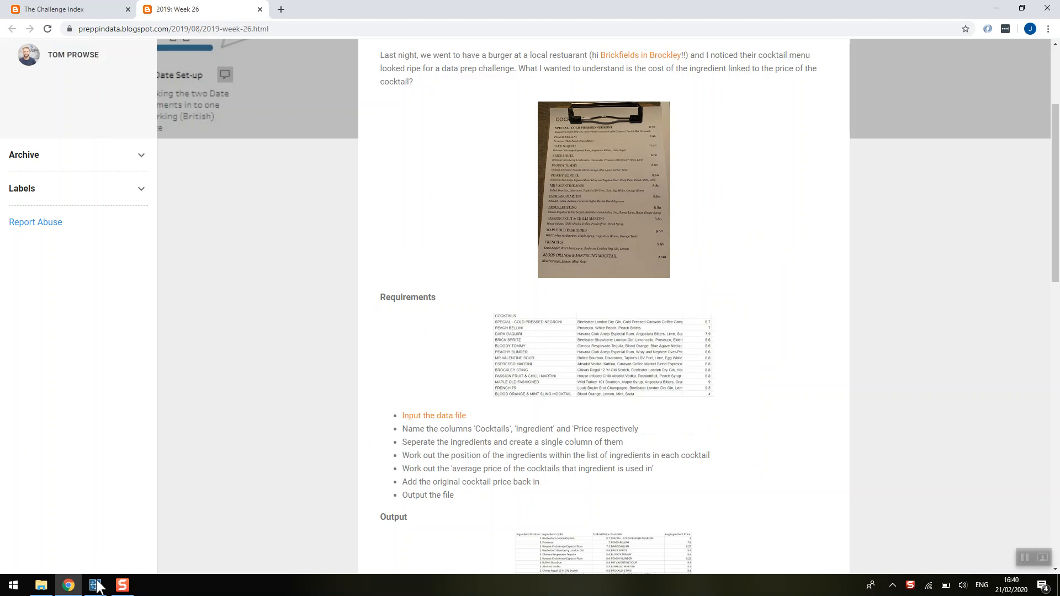
Switch to Tableau Prep Builder and connect to the Excel file PD - Wk 26 Cocktails in the Downloads folder
mouse_move(97, 588)
click(283, 544)
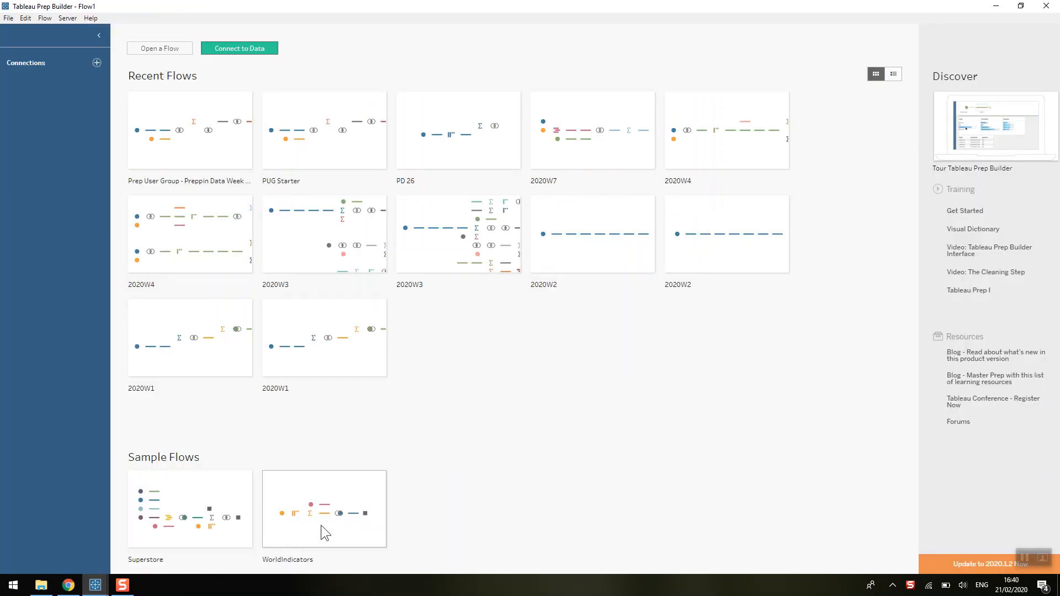
click(257, 50)
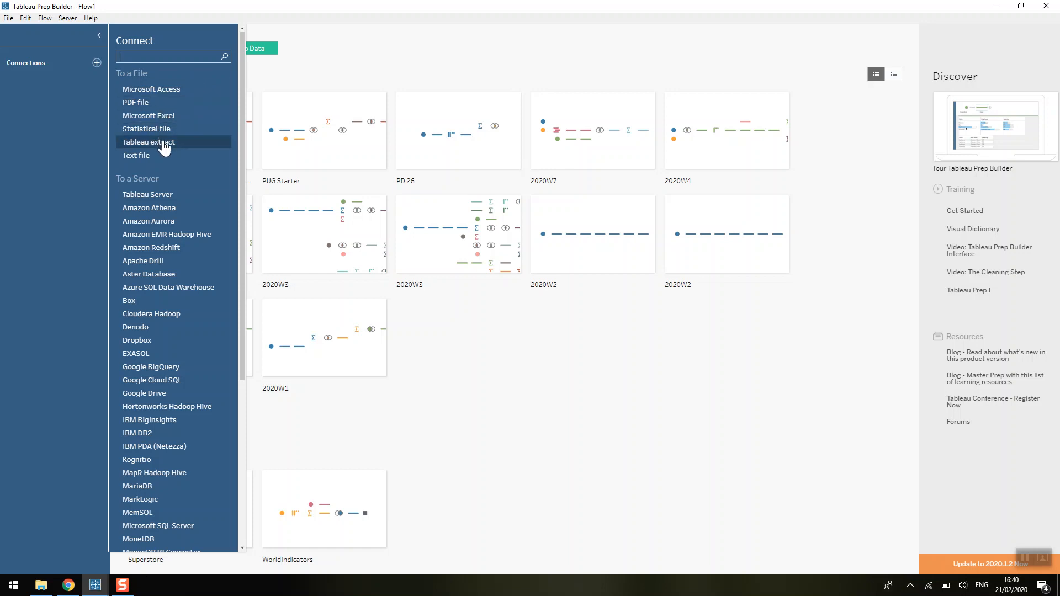
click(167, 115)
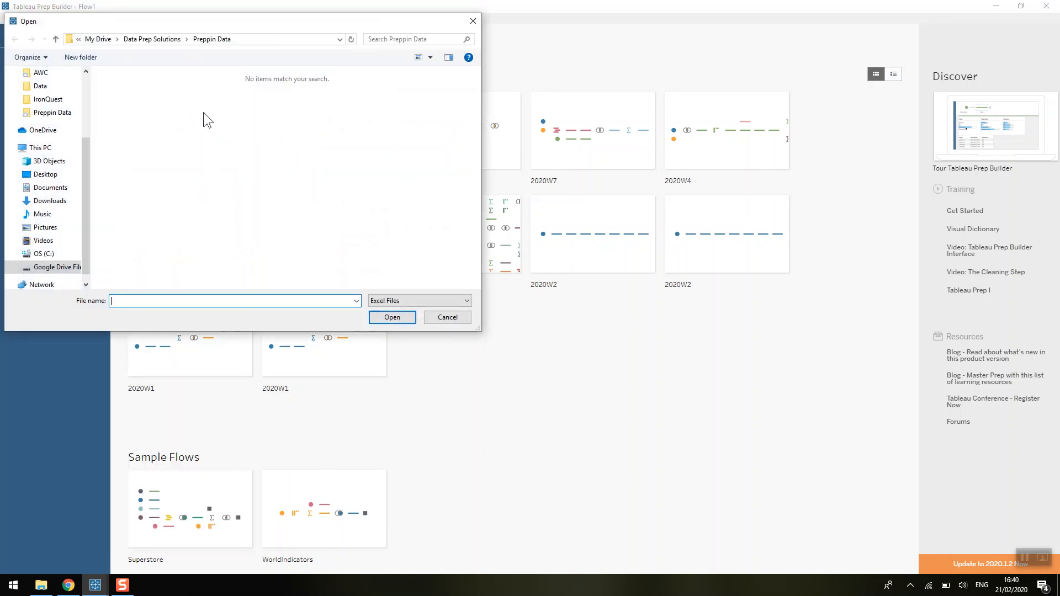
click(71, 200)
click(400, 38)
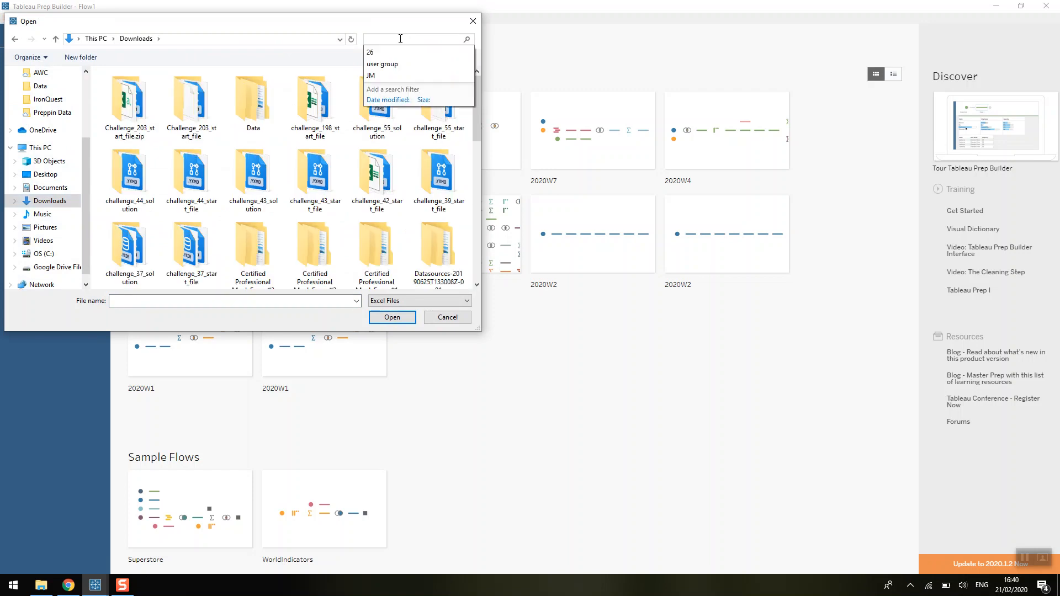
click(392, 50)
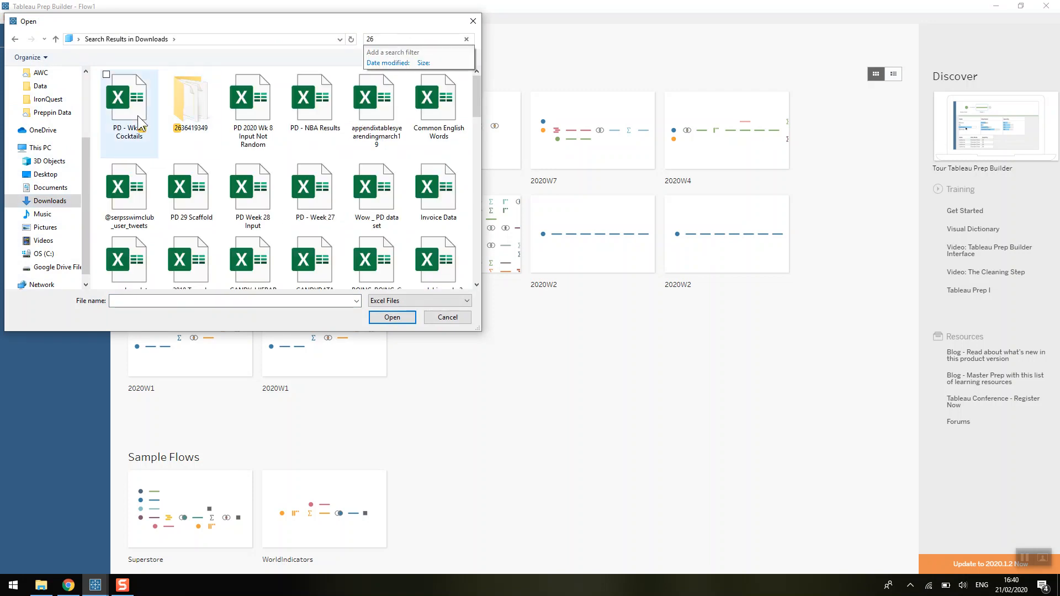
click(137, 114)
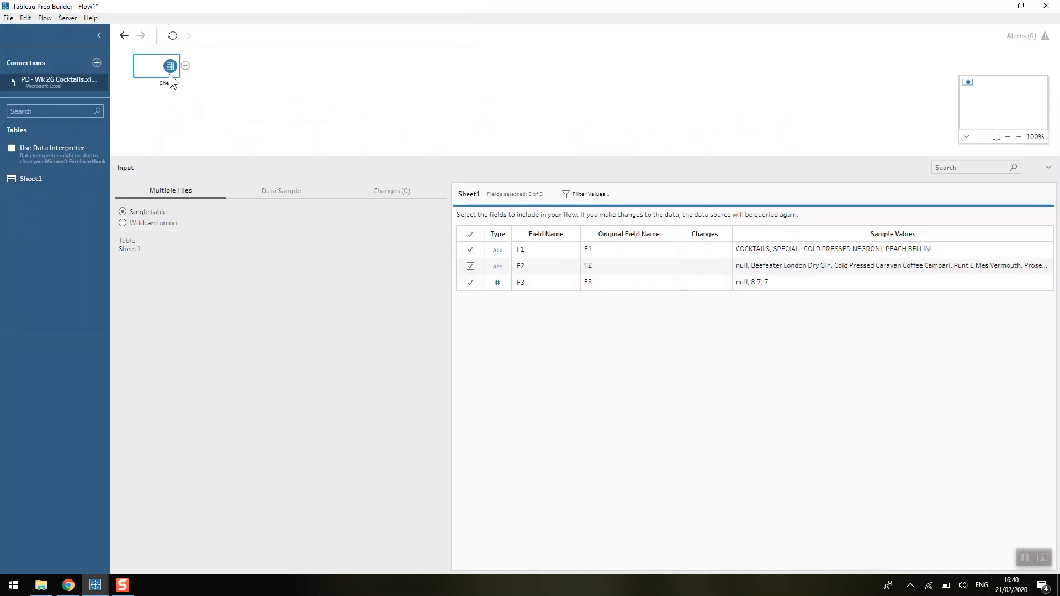
Add a cleaning step after Sheet1 and clean the source workbook with Data Interpreter
click(186, 65)
click(197, 80)
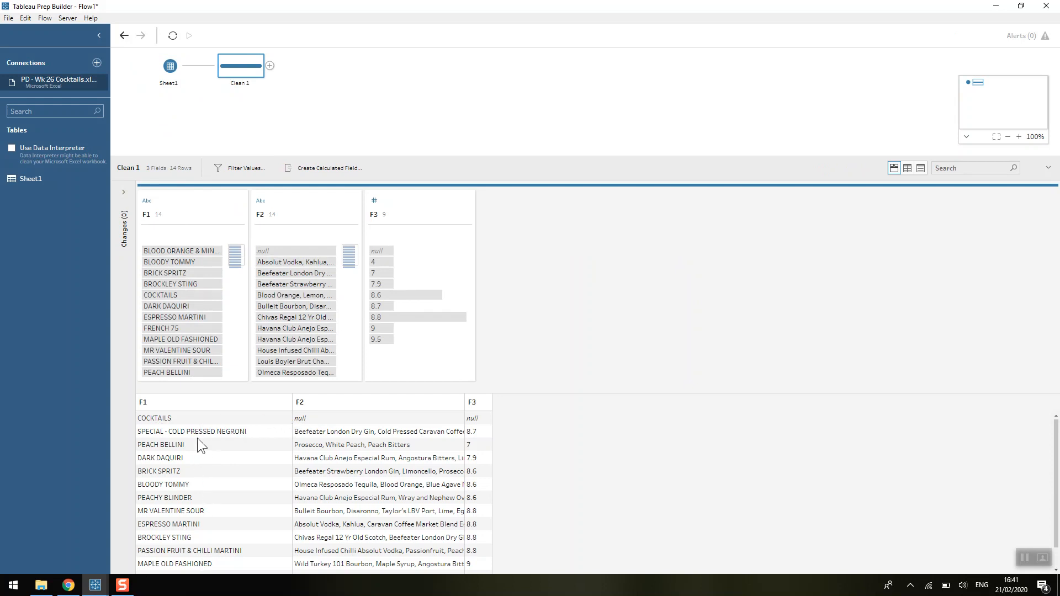
click(11, 148)
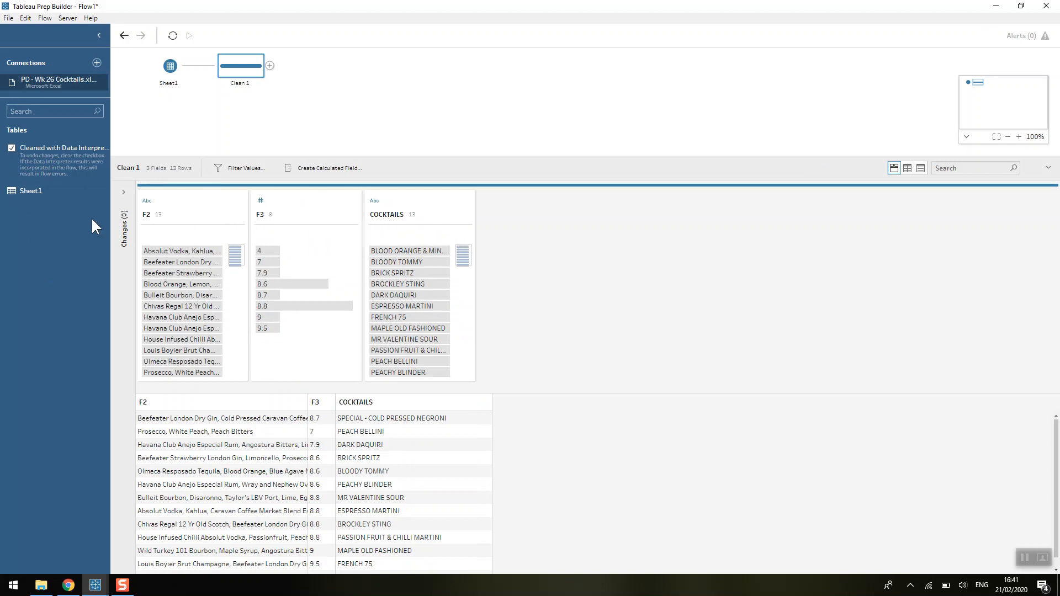
Rename field F3 to Price and field F2 to Ingredients
double_click(260, 214)
text(Price)
key(Return)
double_click(146, 214)
text(Ingredient)
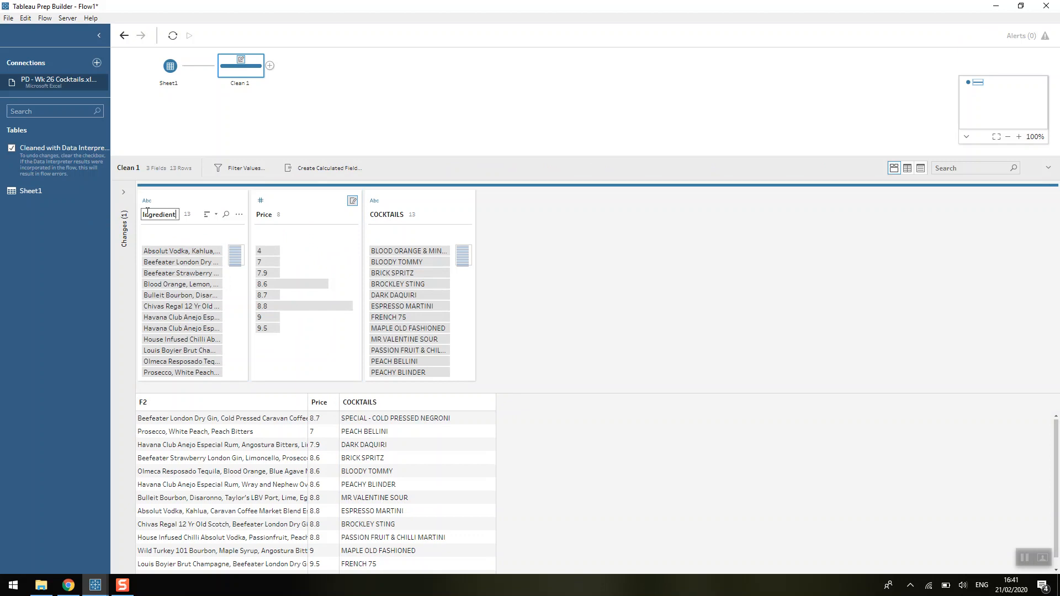
key(Return)
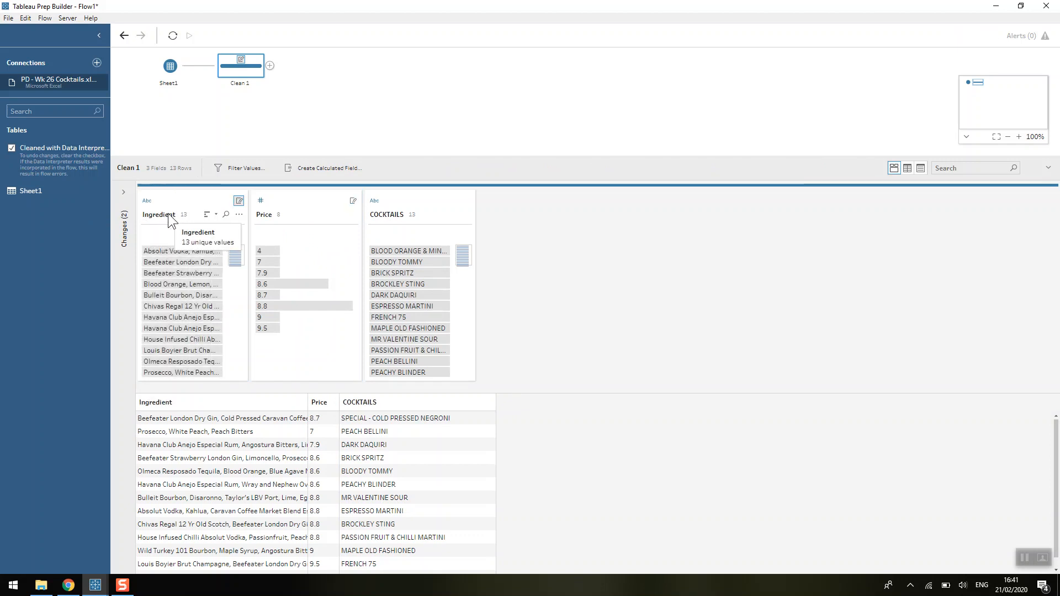
double_click(175, 215)
click(174, 215)
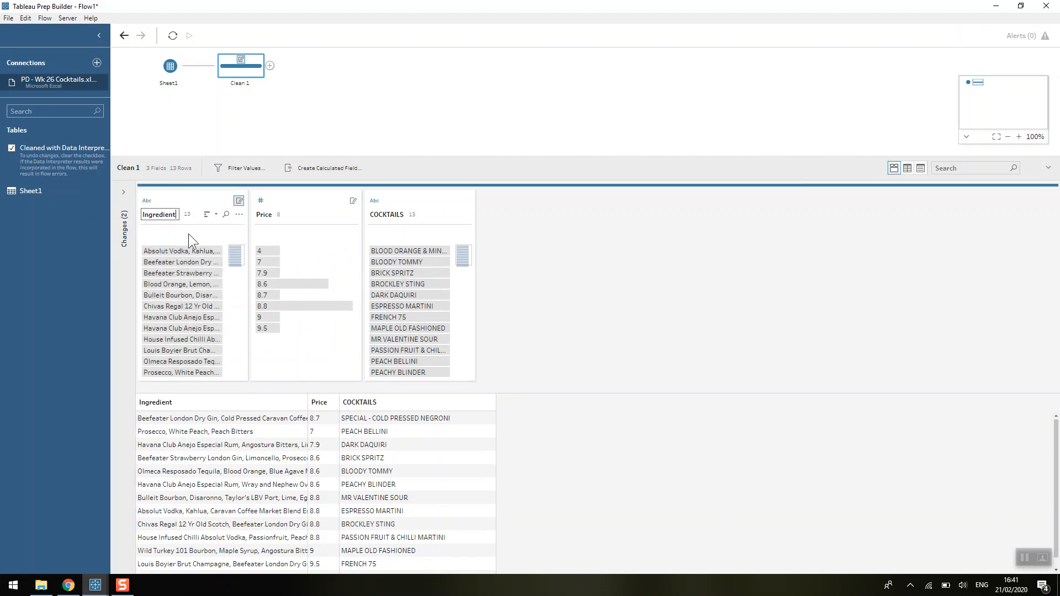
text(s)
key(Return)
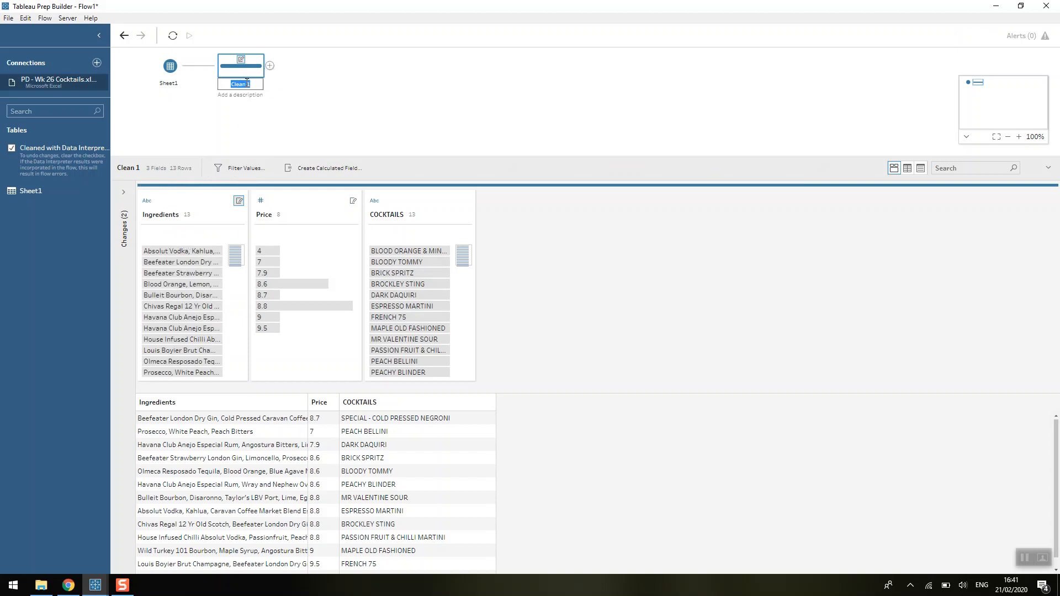
Name the cleaning step Field Naming and add another cleaning step after it
text(Field Naming)
key(Return)
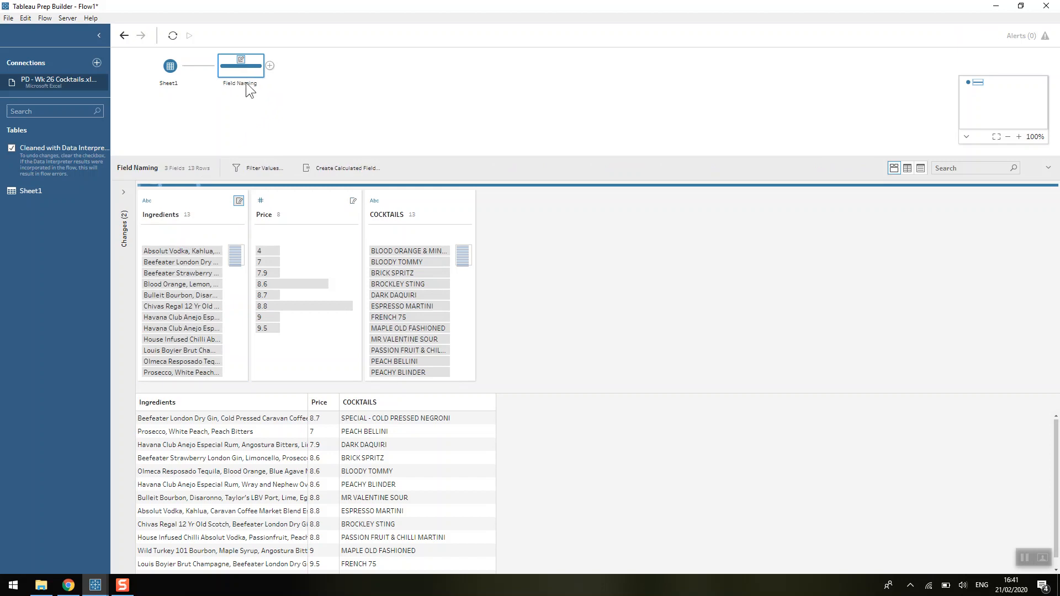
click(270, 66)
click(298, 81)
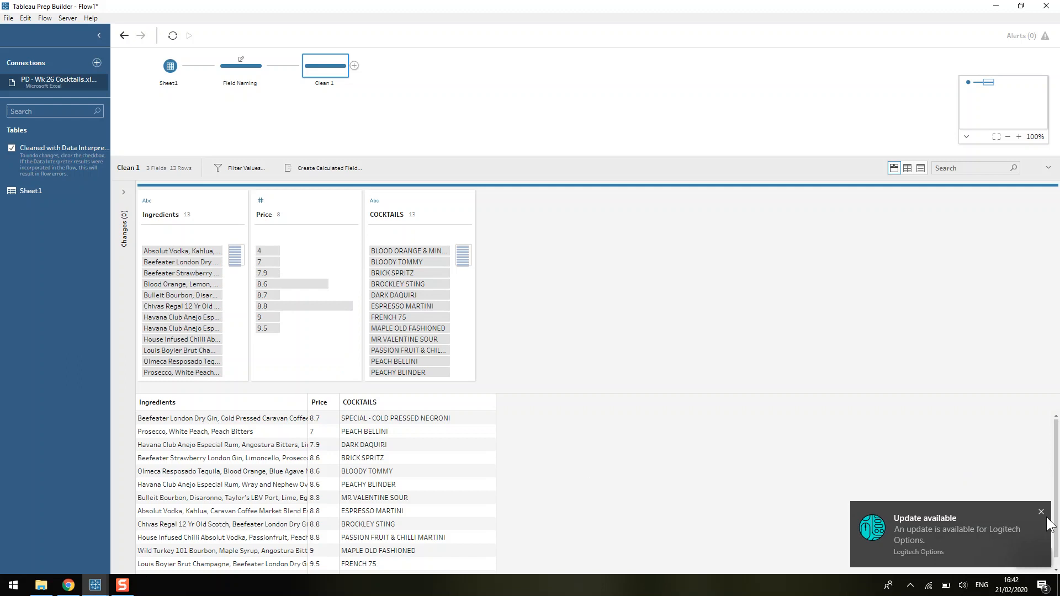
Apply a custom split to the Ingredients field, using a comma as separator and splitting off all fields
click(1043, 511)
click(239, 214)
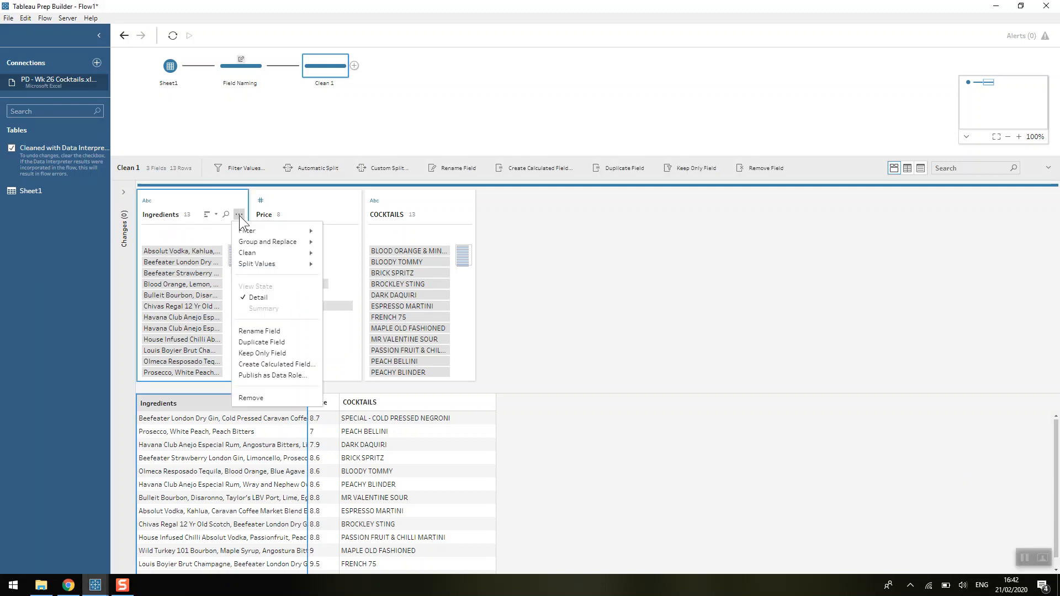
mouse_move(257, 263)
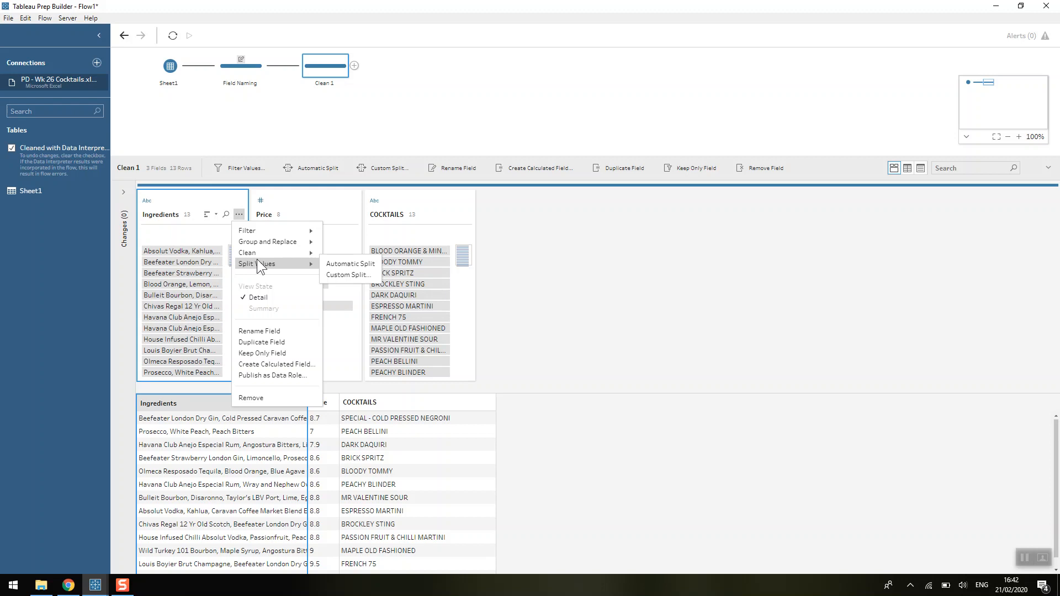
click(346, 275)
text(,)
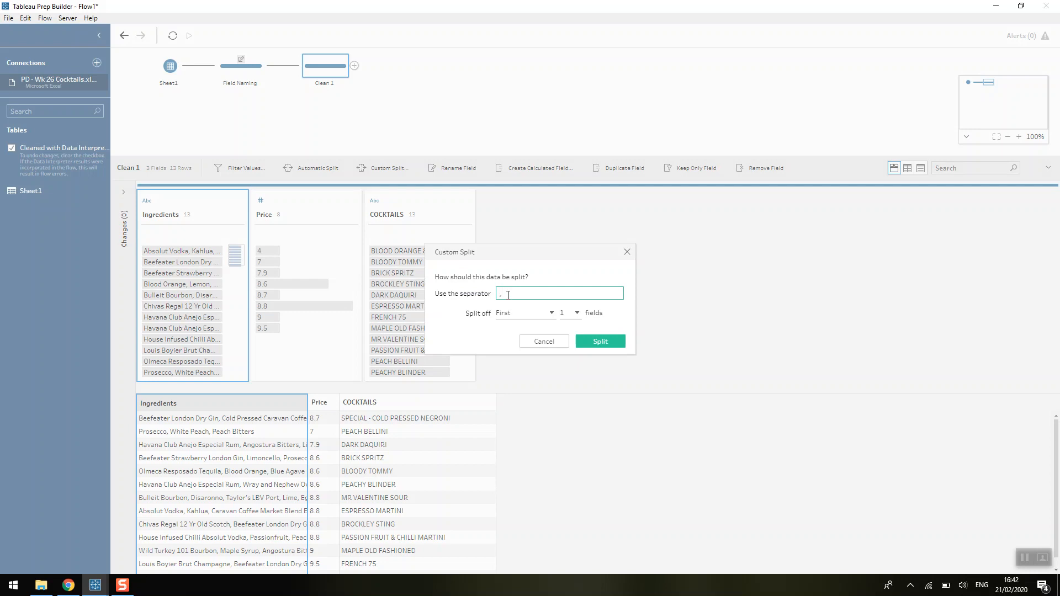
click(512, 310)
click(507, 351)
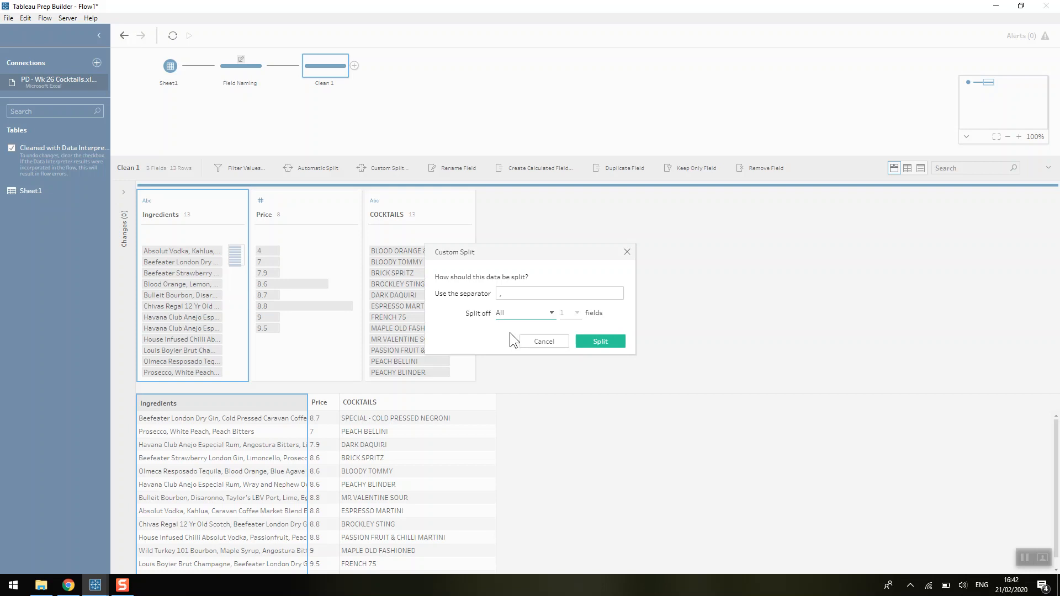
click(615, 339)
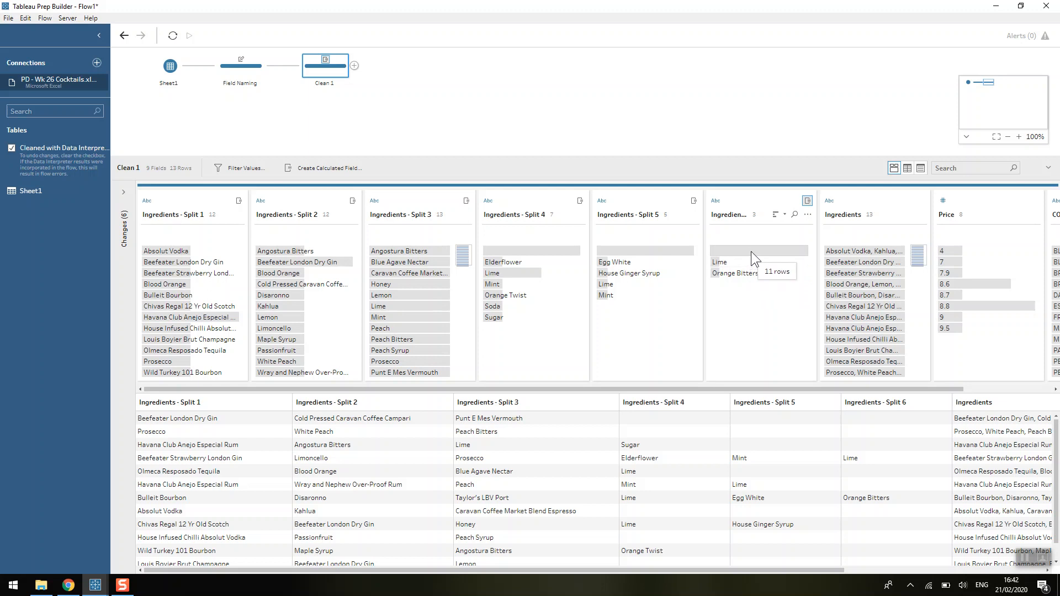
Name the new cleaning step Split Ingredient and remove the original unsplit Ingredients field
scroll(693, 453, down, 1)
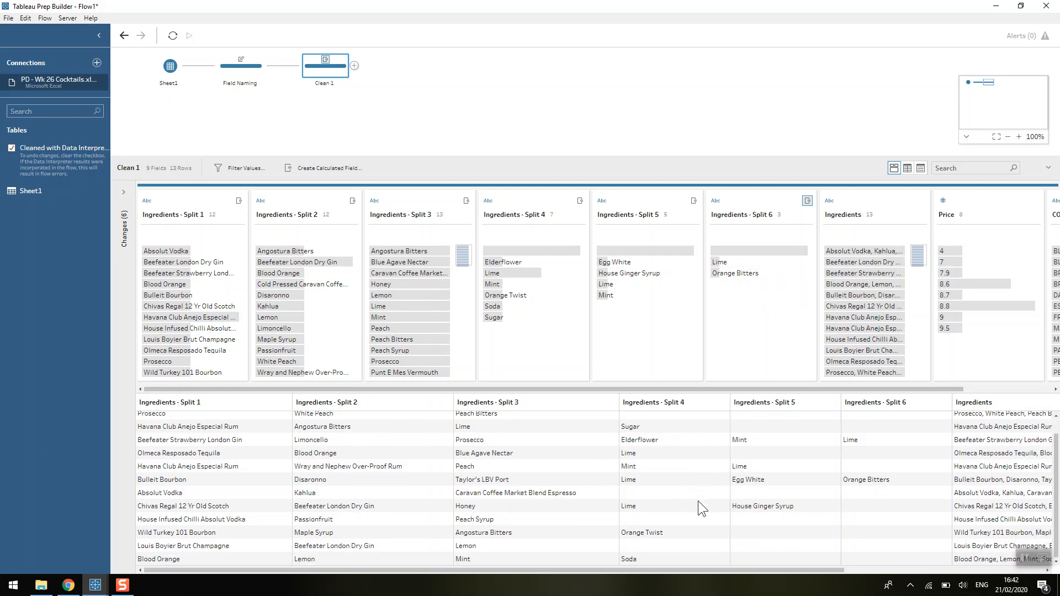
scroll(697, 501, up, 1)
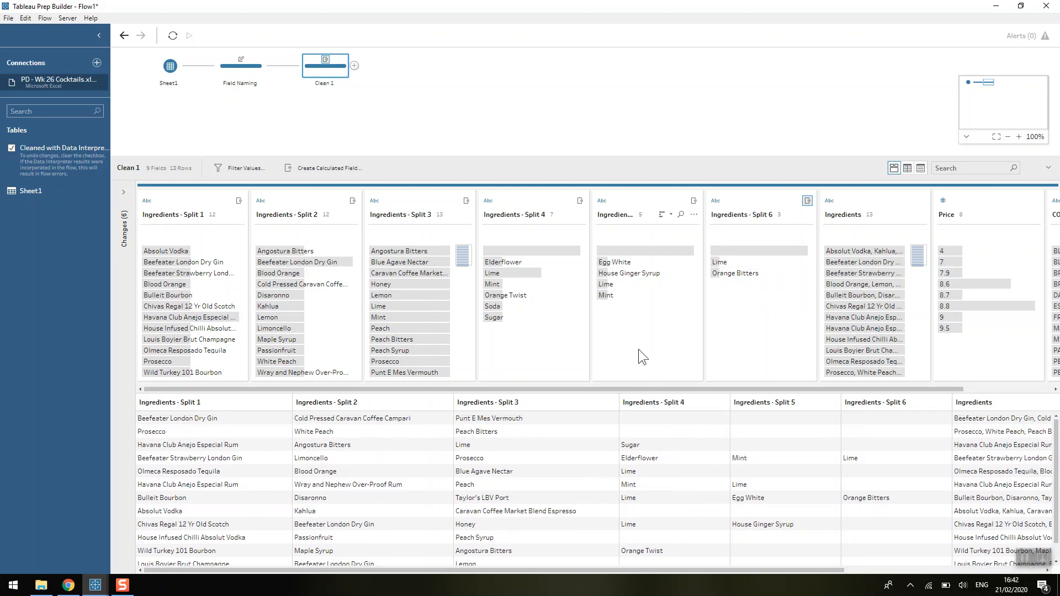
text(Split Ingredient)
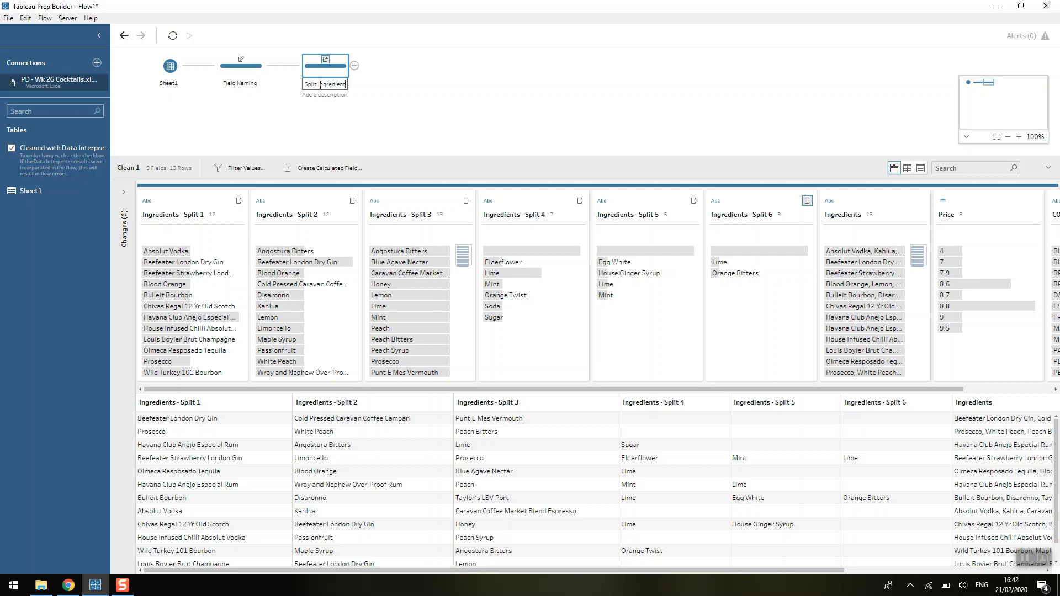
key(Return)
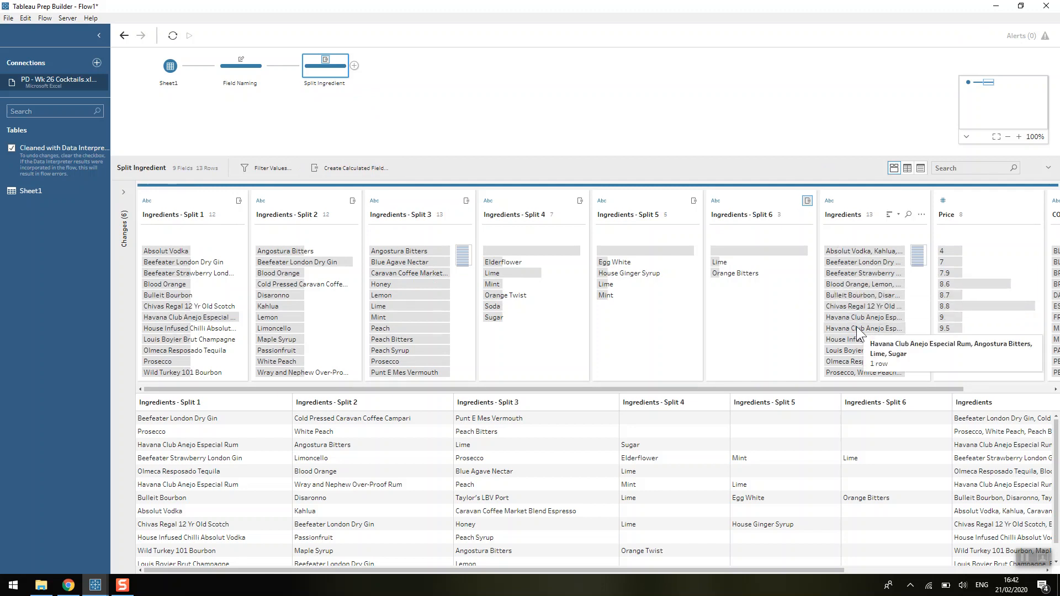
click(848, 197)
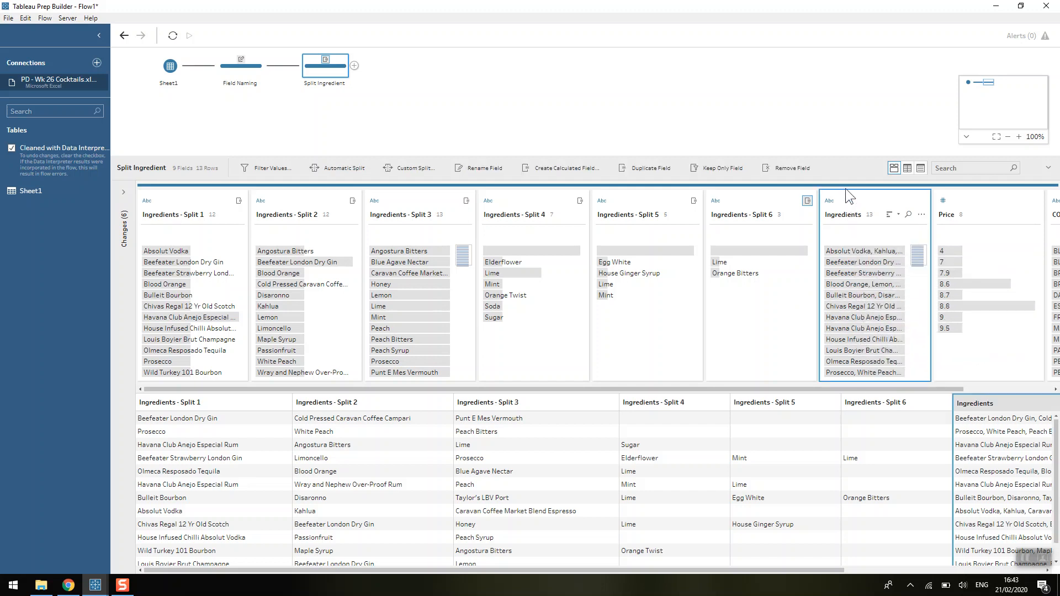
click(803, 169)
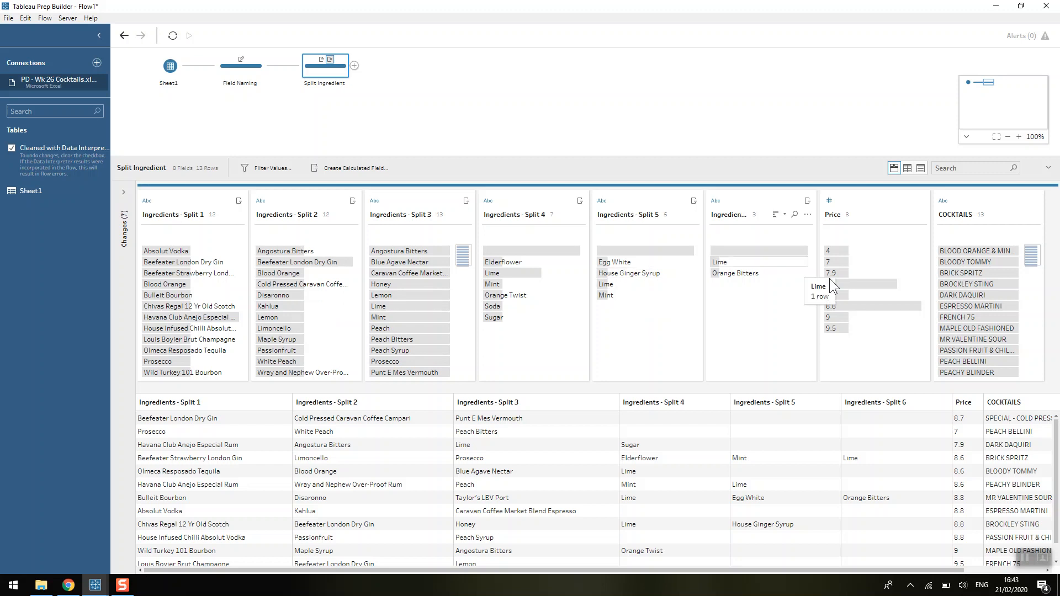
Add a pivot step after Split Ingredient and pivot columns to rows with a wildcard search for Ingredients
click(354, 66)
click(372, 106)
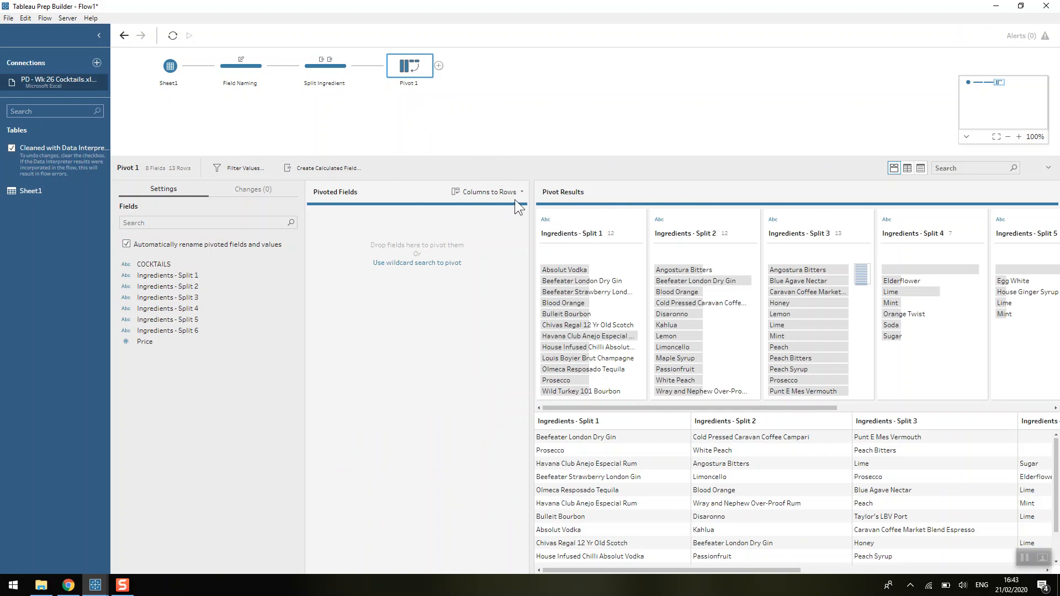
click(445, 263)
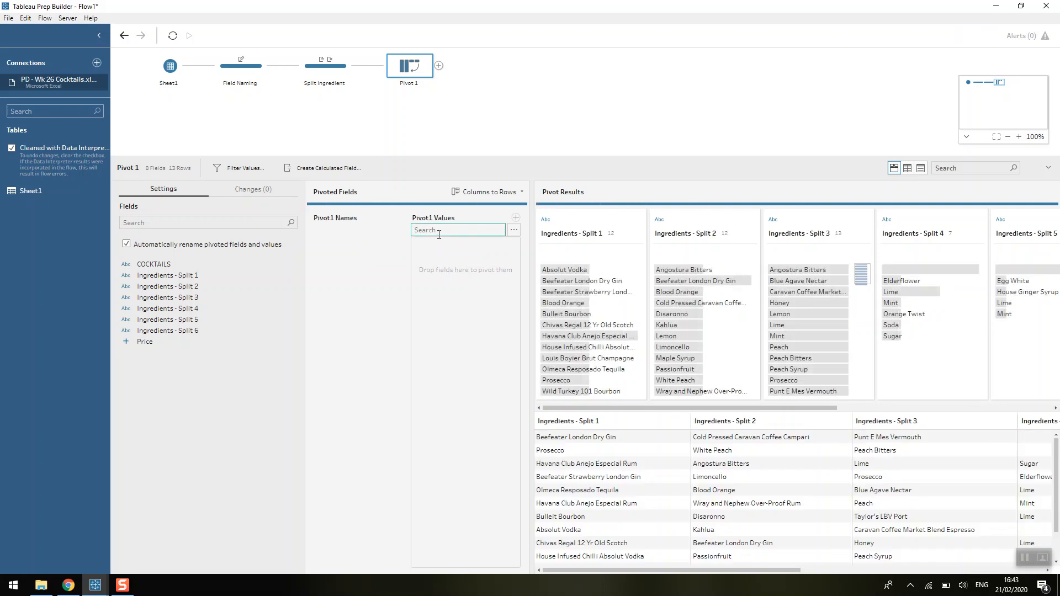
text(Ingredients)
key(Return)
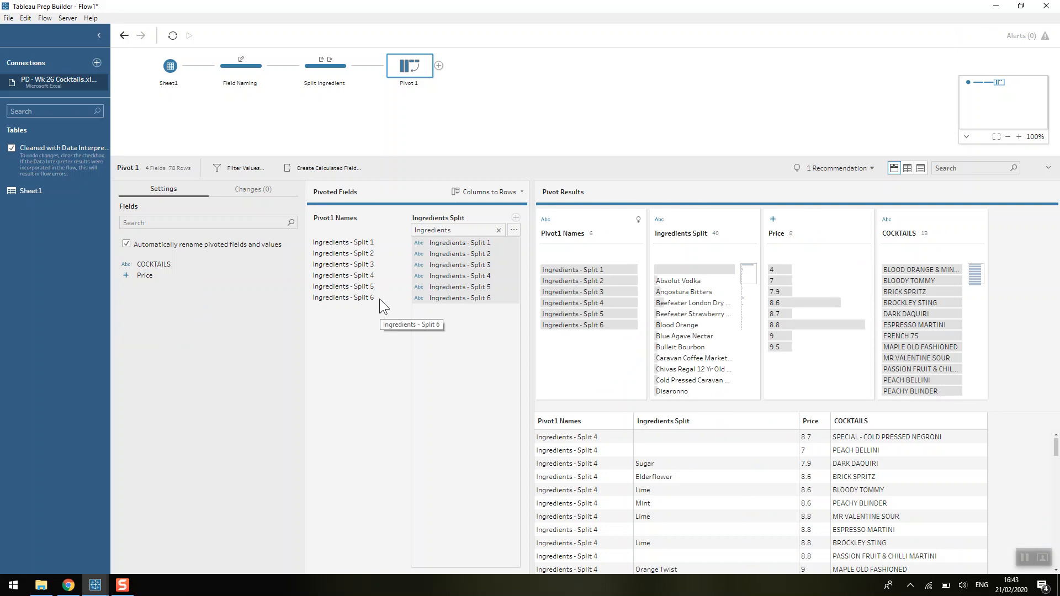
Add a cleaning step after the pivot and exclude the blank values from the Ingredients Split field
click(439, 66)
click(445, 76)
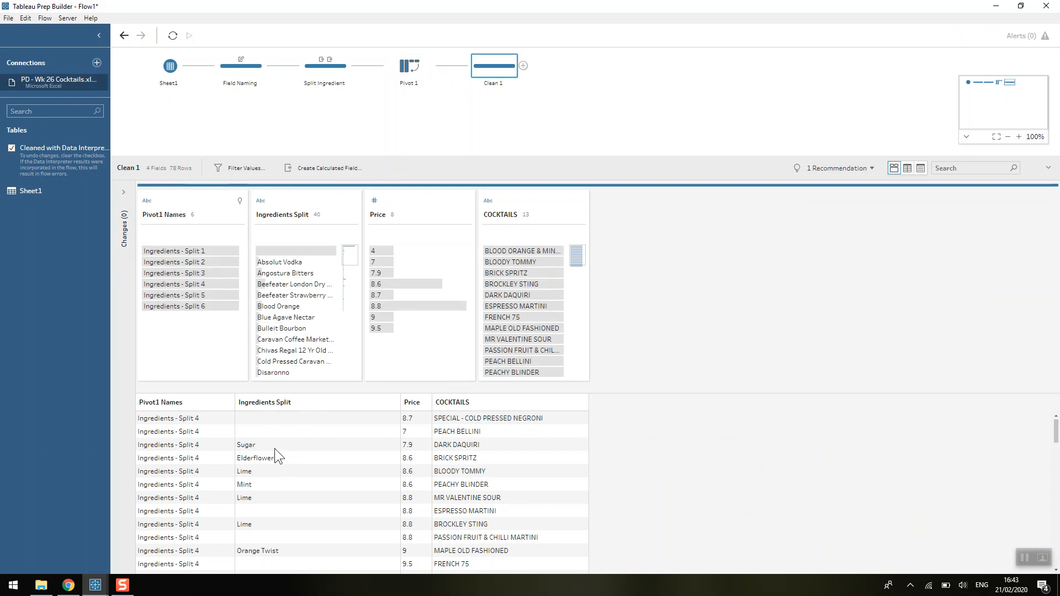
scroll(275, 458, down, 6)
scroll(278, 470, down, 5)
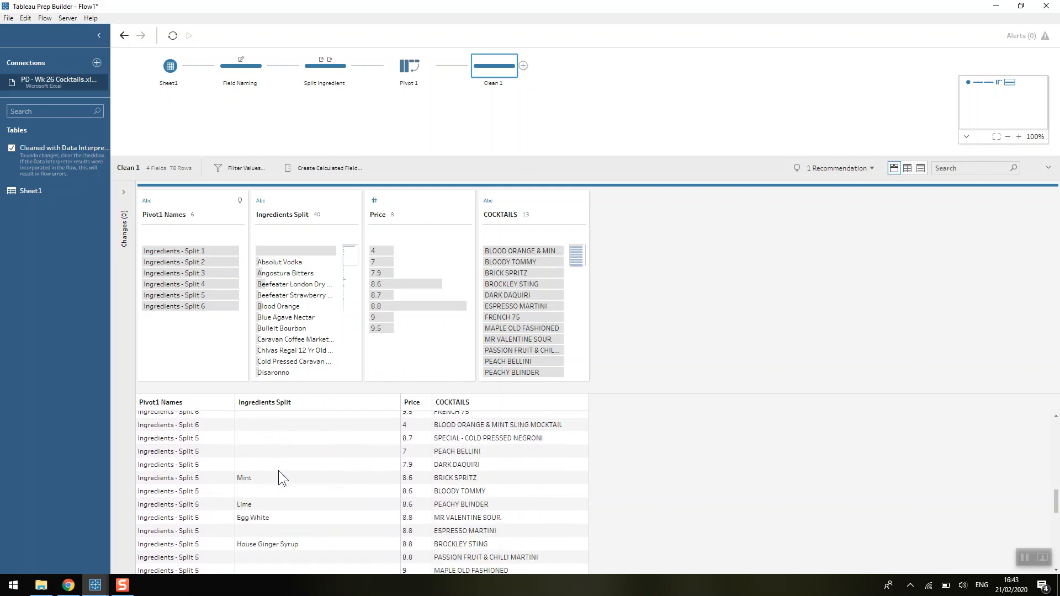
click(280, 251)
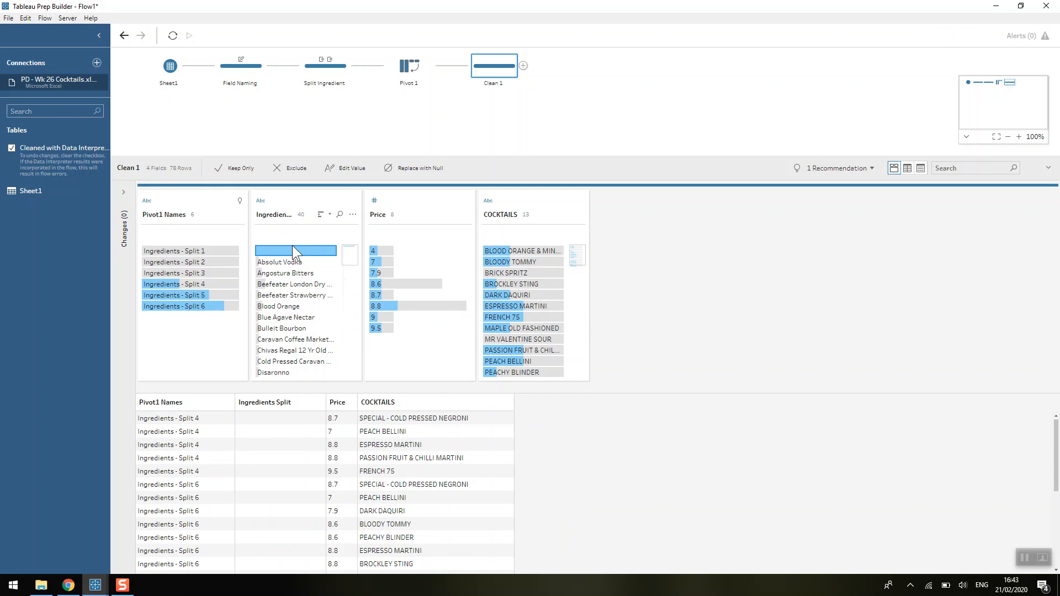
click(286, 173)
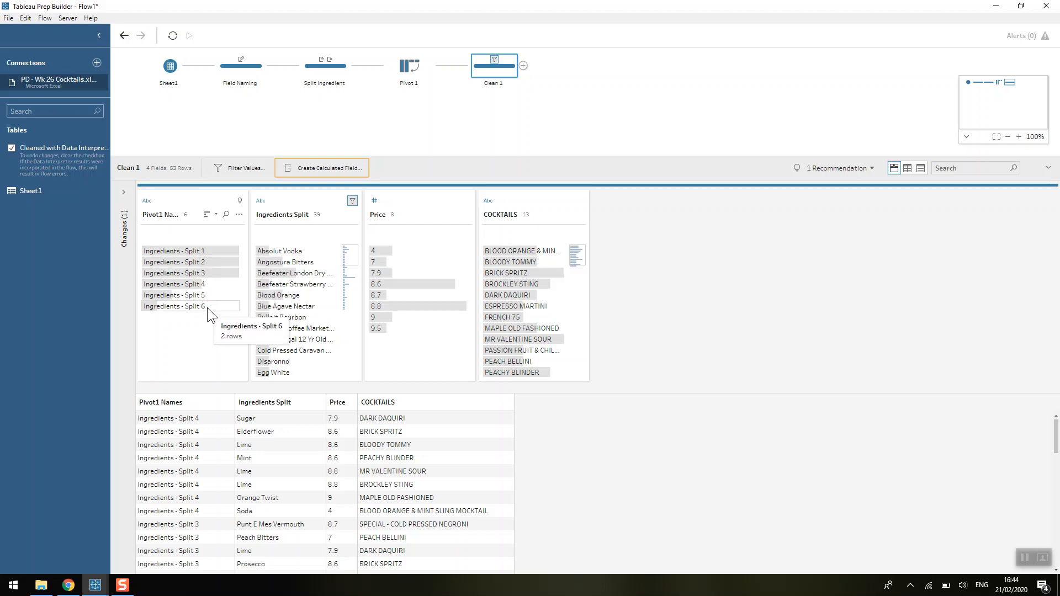
Try changing the Pivot1 Names field to a whole number, and remove that type change from the Clean 1 changes
click(147, 200)
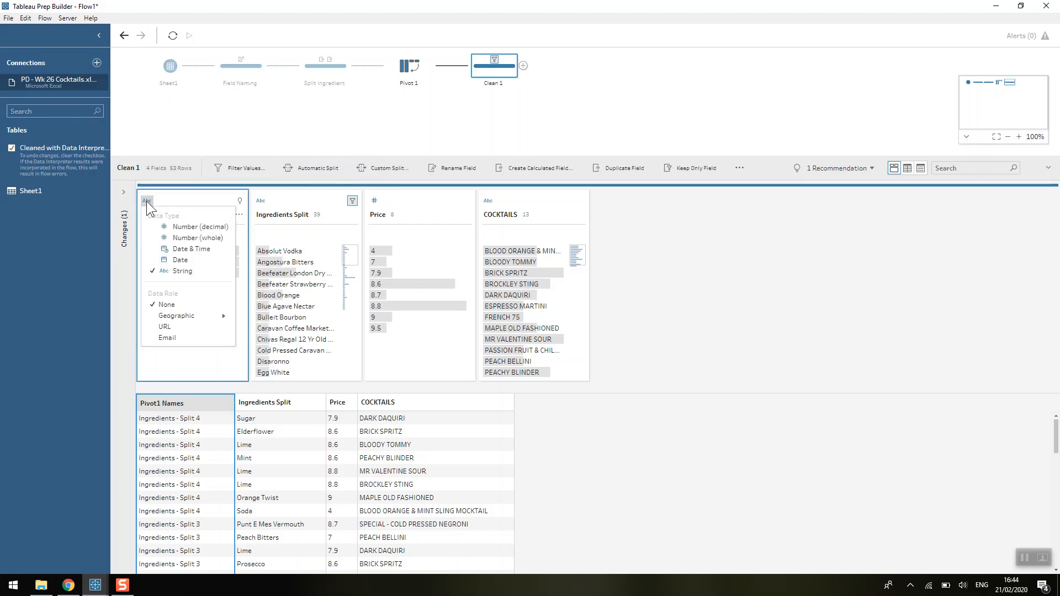
click(199, 239)
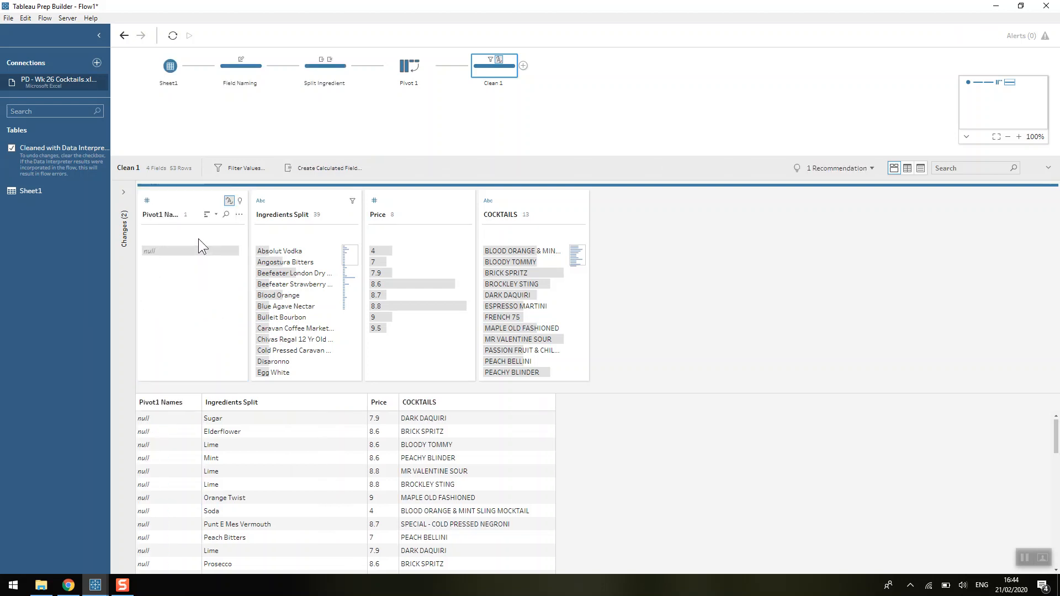
click(124, 191)
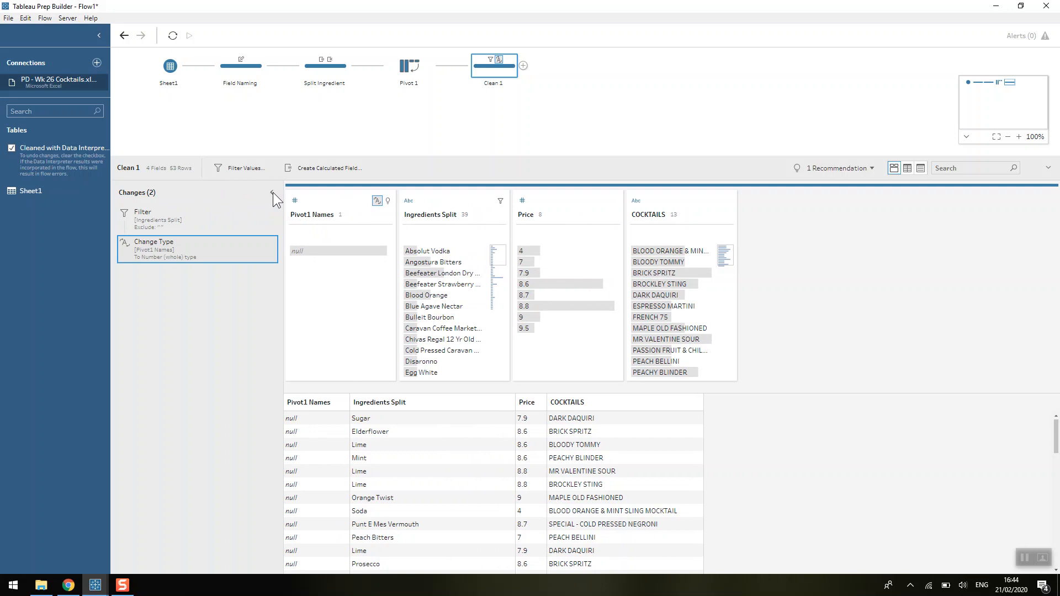
click(271, 242)
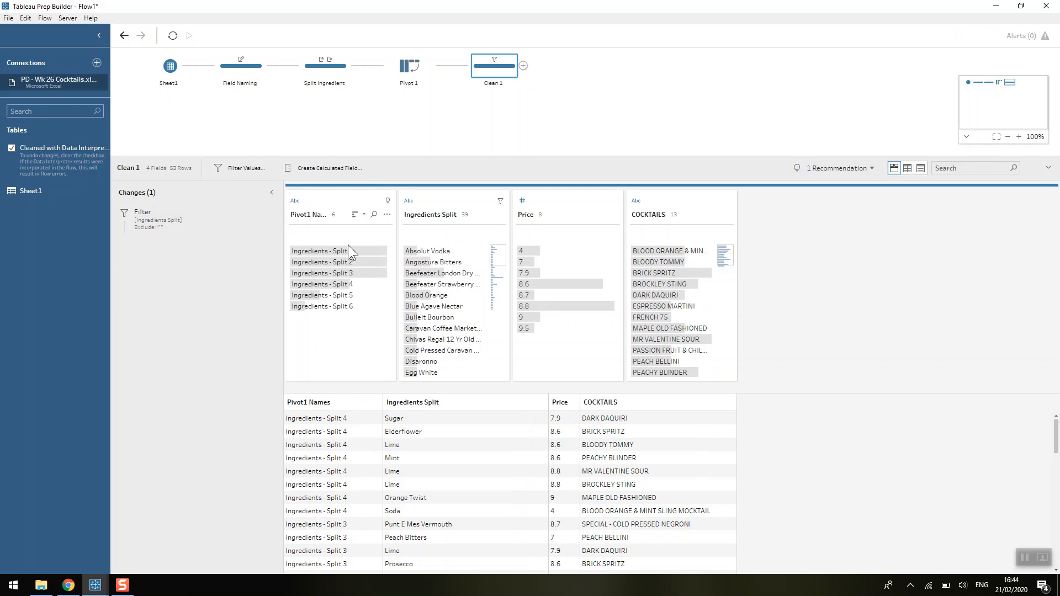
Clean the Pivot1 Names field by removing letters and punctuation from its values
click(386, 215)
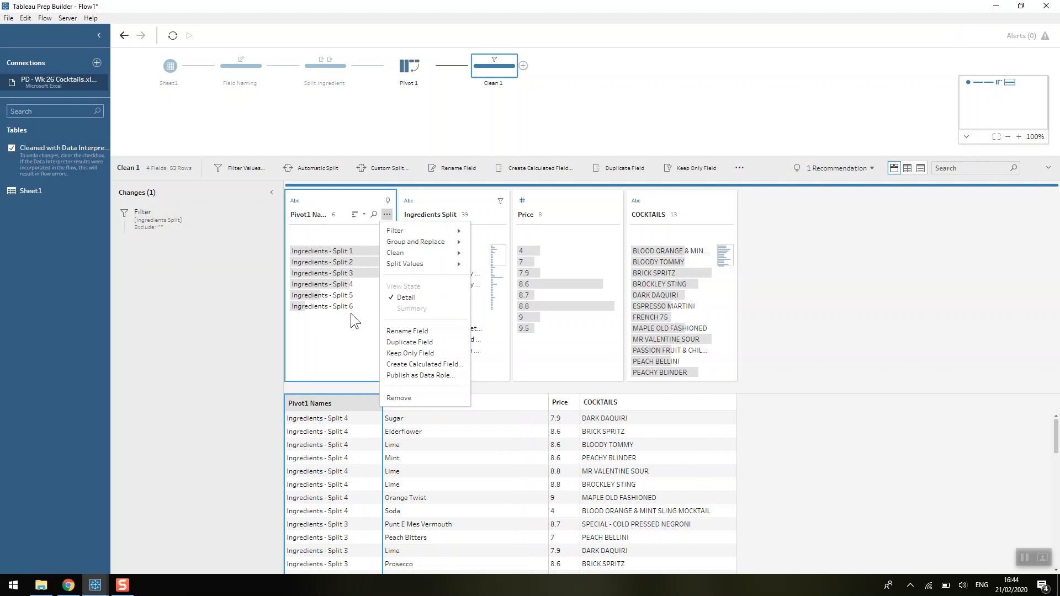
mouse_move(421, 253)
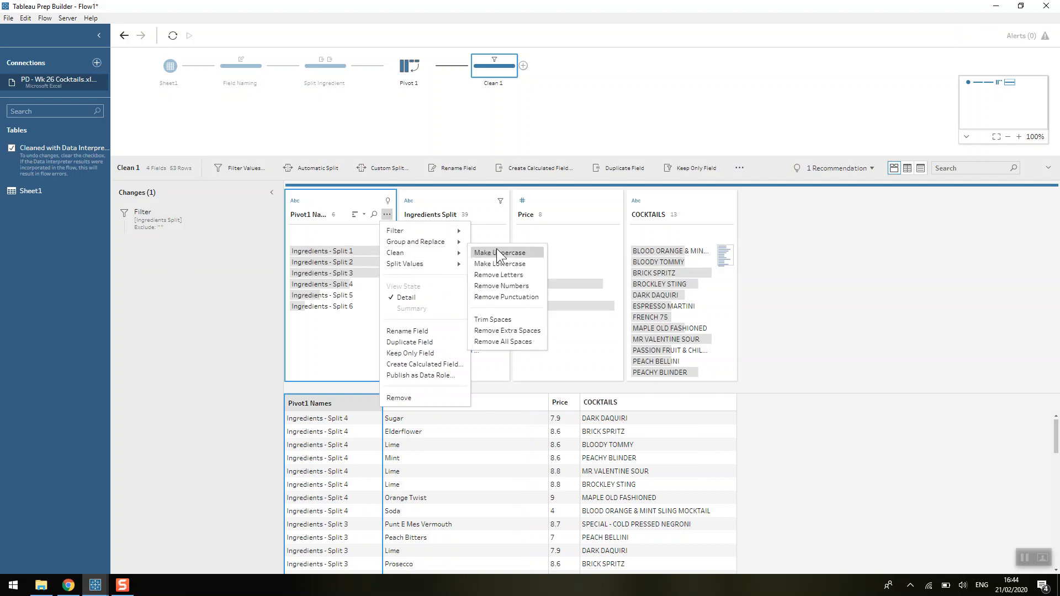
click(510, 275)
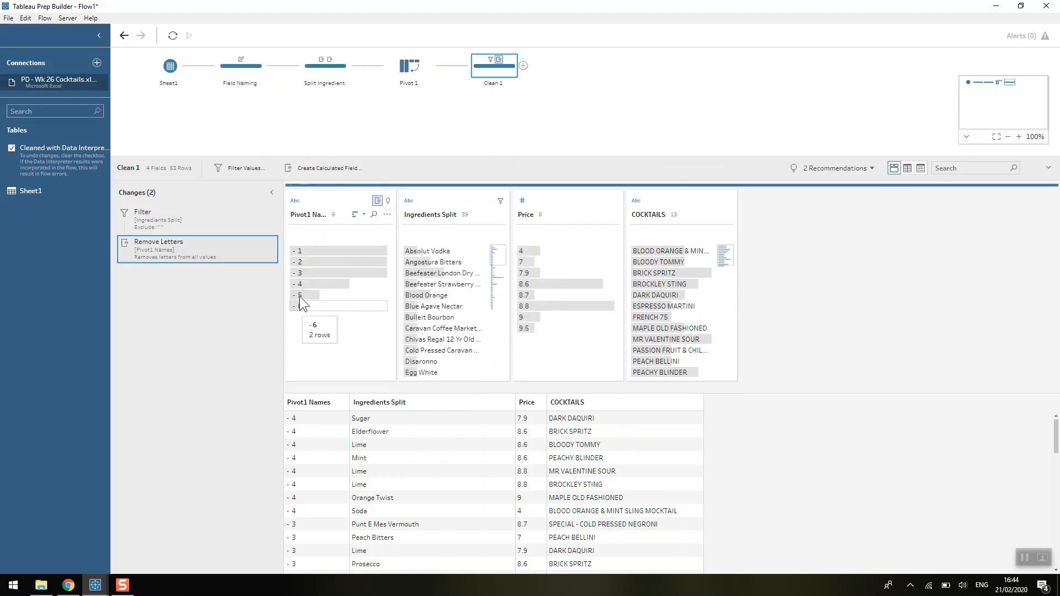
click(388, 214)
mouse_move(413, 250)
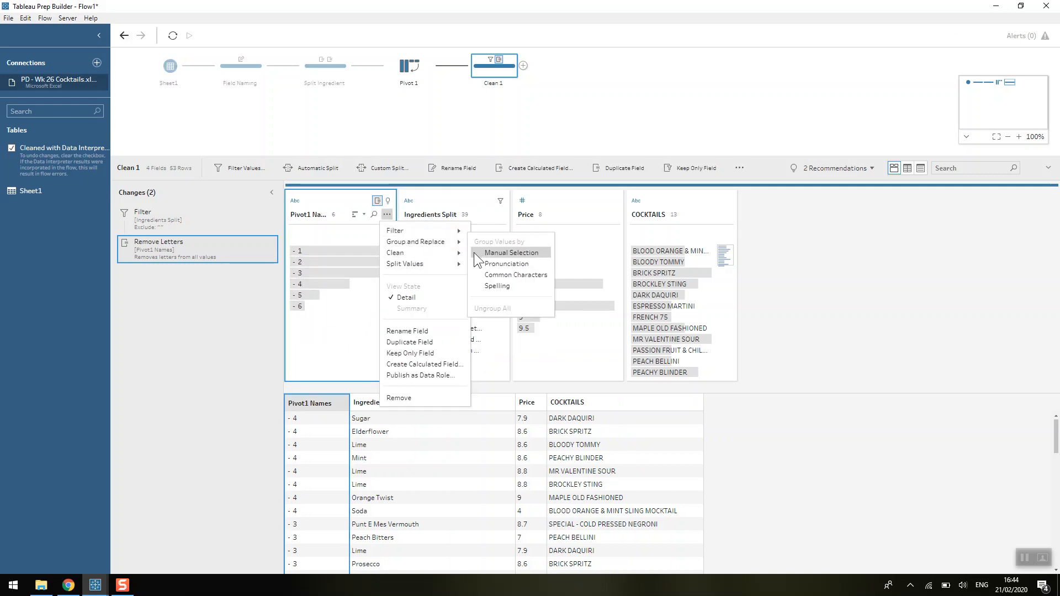
click(496, 296)
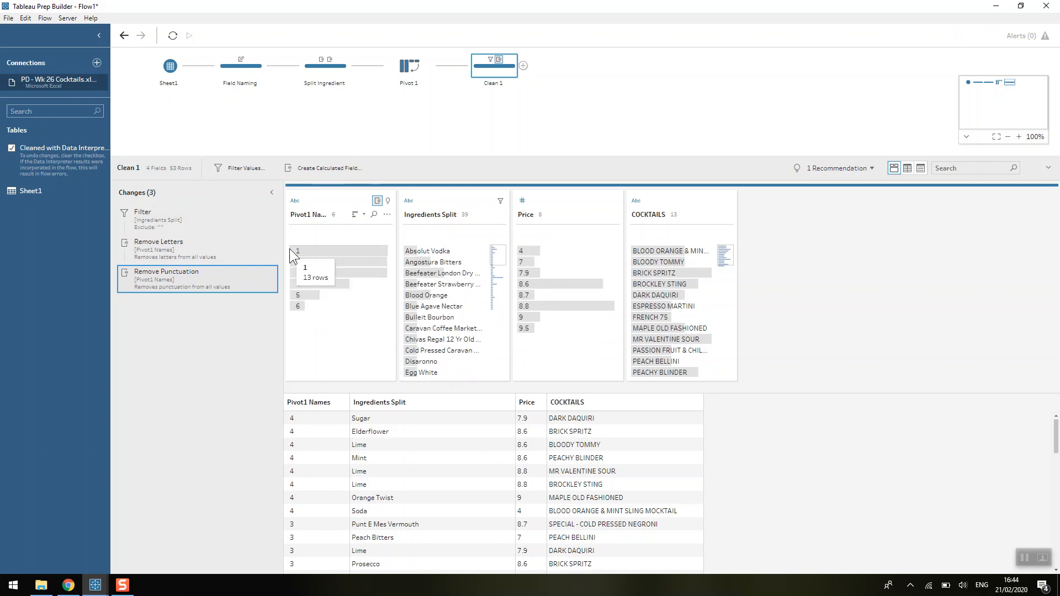
Remove extra spaces from the Pivot1 Names values and change the field's data type to Number (whole)
click(385, 215)
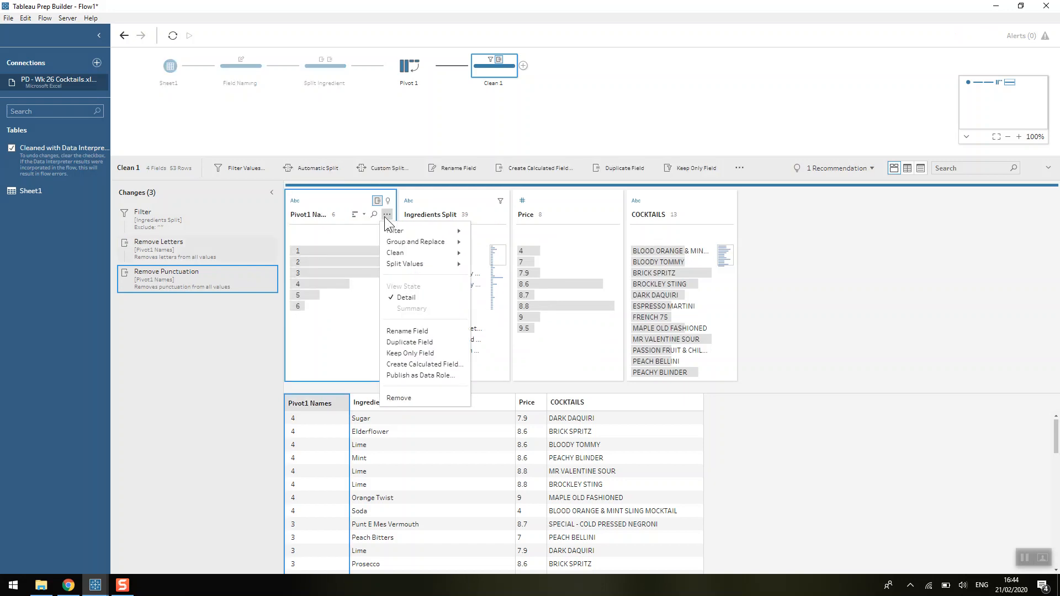
mouse_move(403, 251)
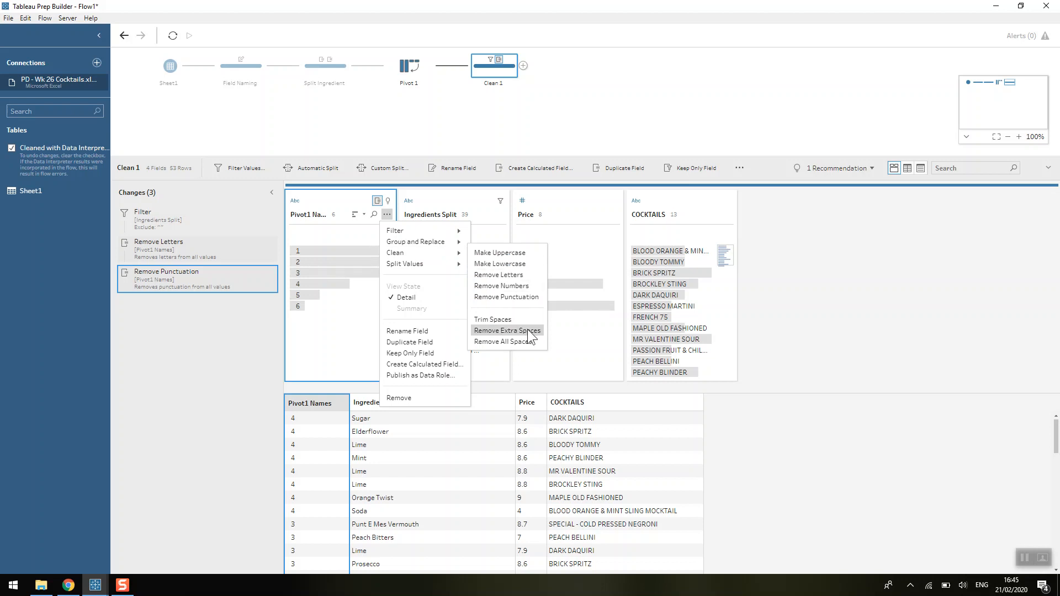
click(511, 331)
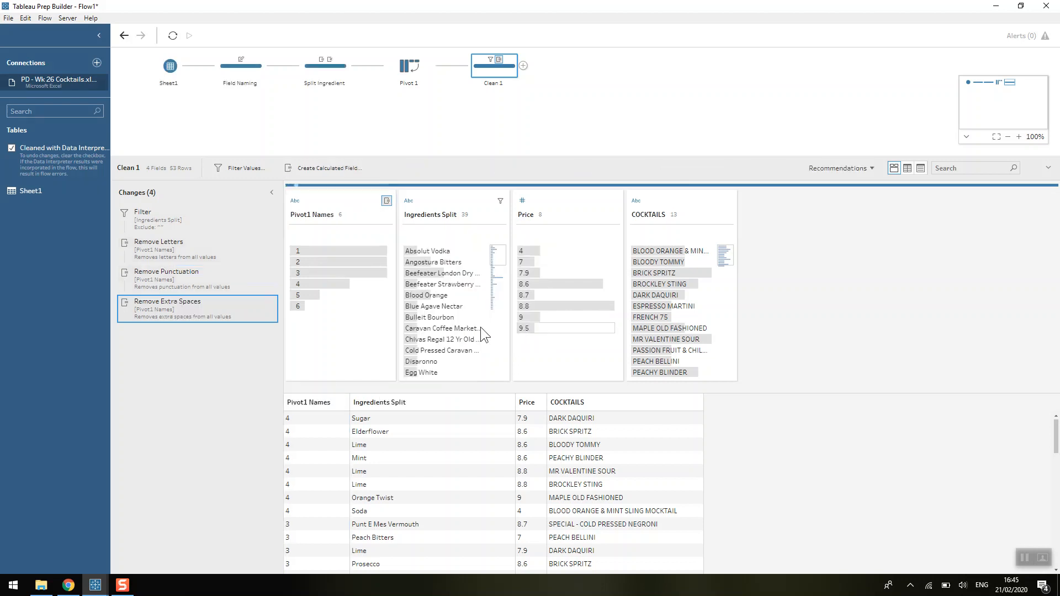
click(296, 200)
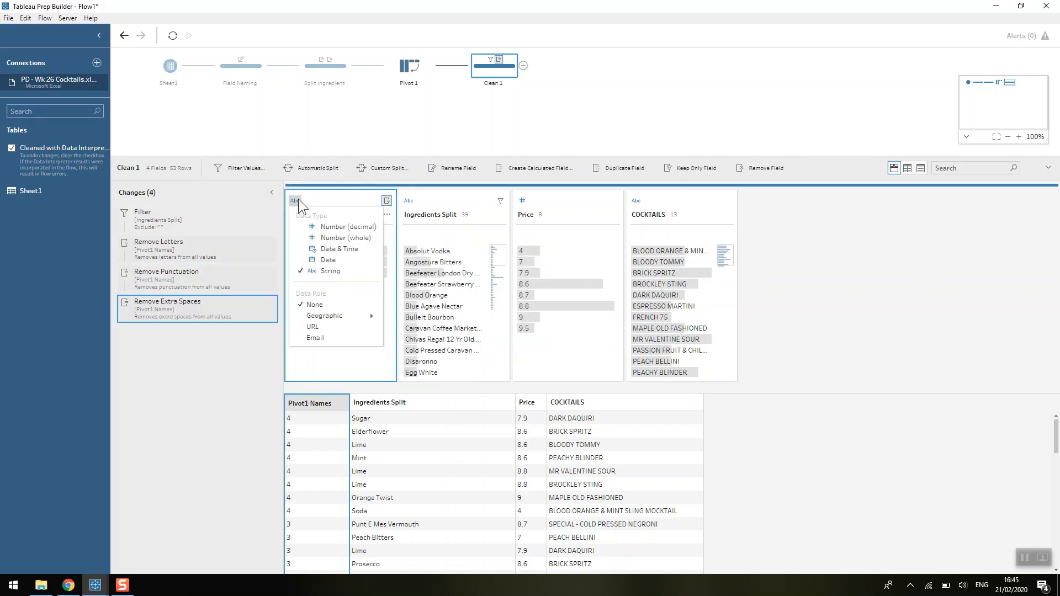
click(317, 238)
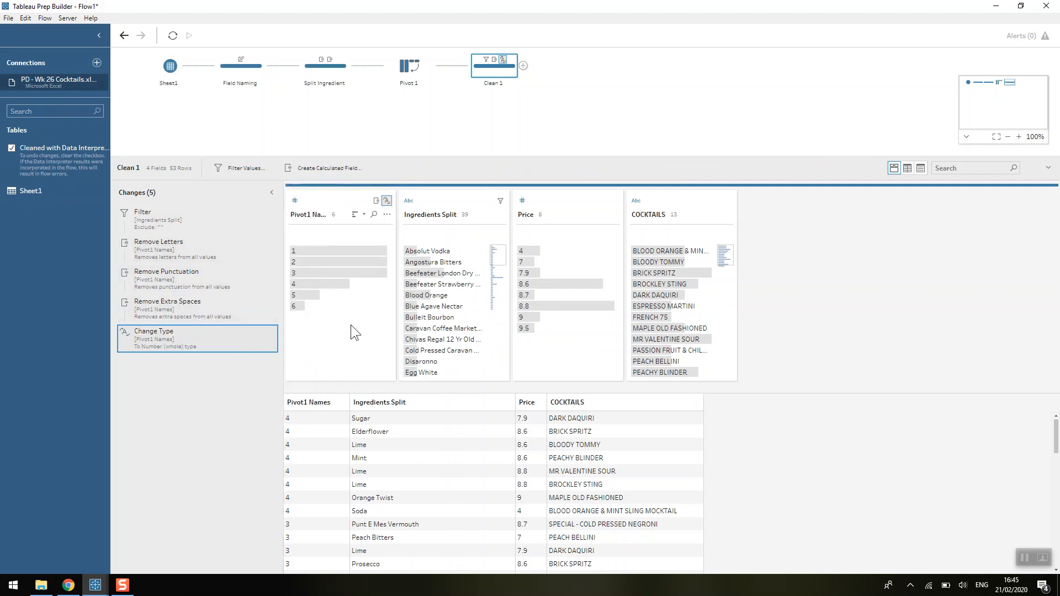
Rename the Pivot1 Names field as Ingredient Order and the Ingredients Split field as Ingredients
double_click(321, 214)
text(Ingred)
text(ient Order)
key(Return)
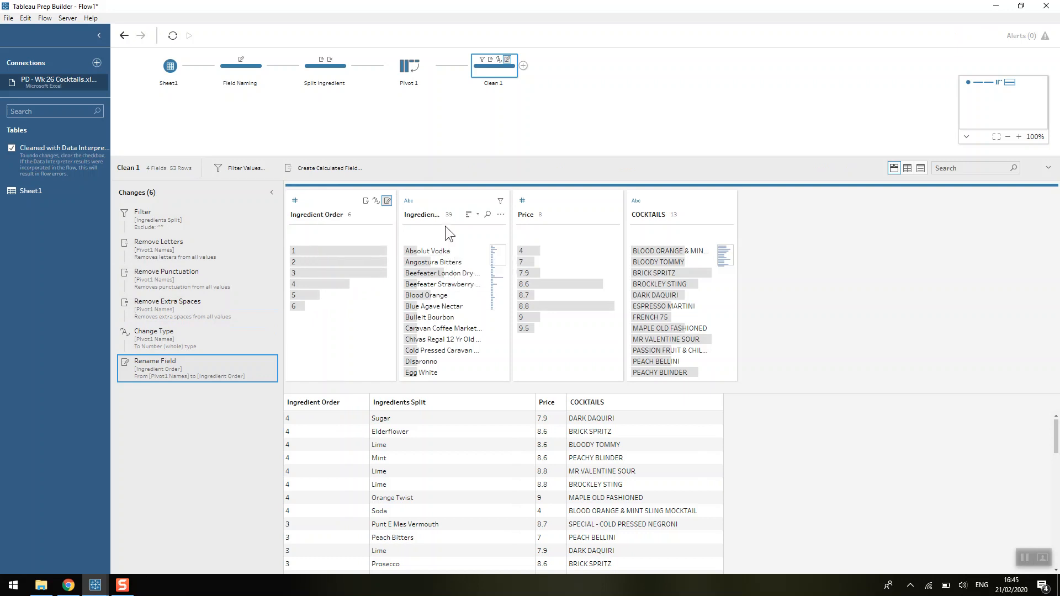
double_click(432, 215)
drag(425, 216, 439, 216)
key(Return)
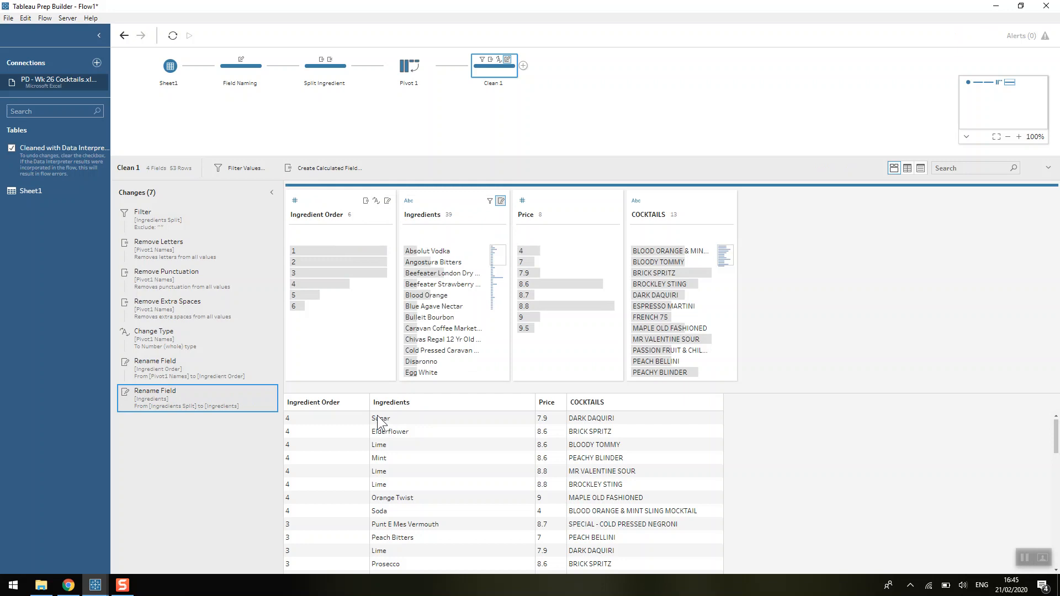
click(420, 362)
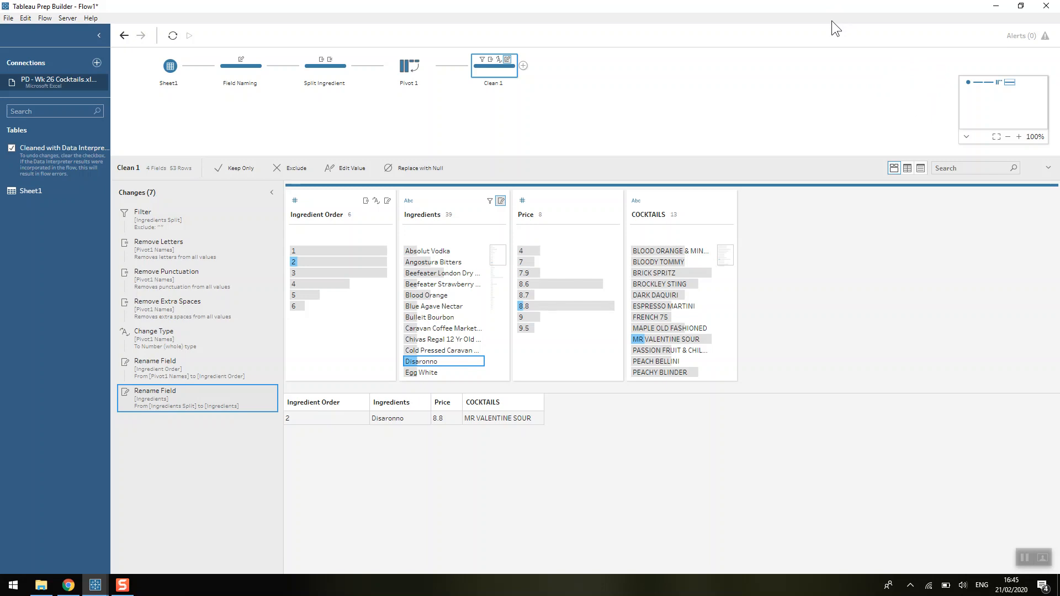
click(746, 548)
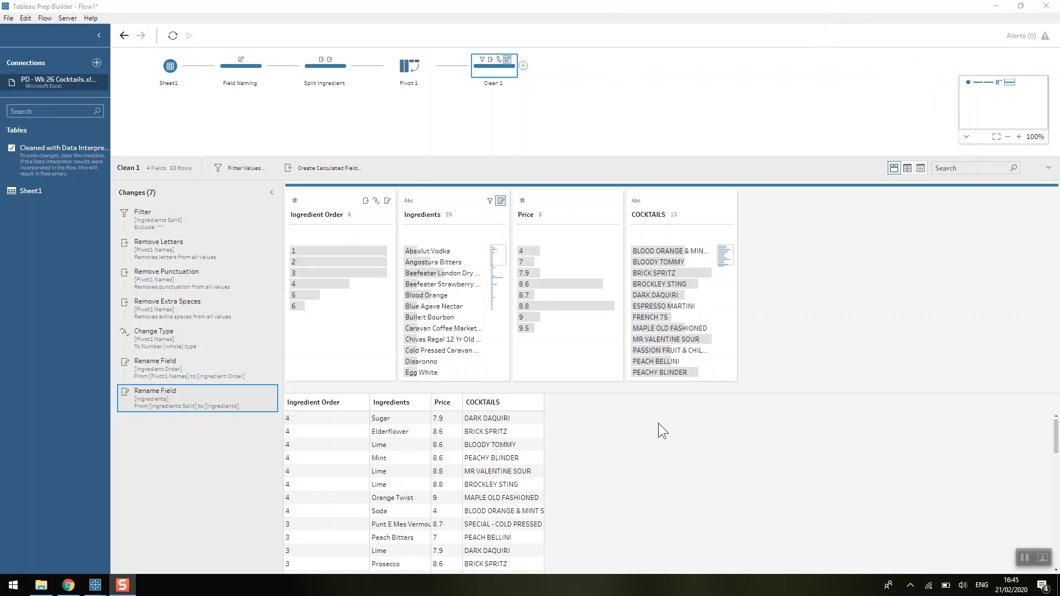
Add an aggregate step after Clean 1, grouping by Ingredients and aggregating Price as an average
click(523, 66)
click(533, 91)
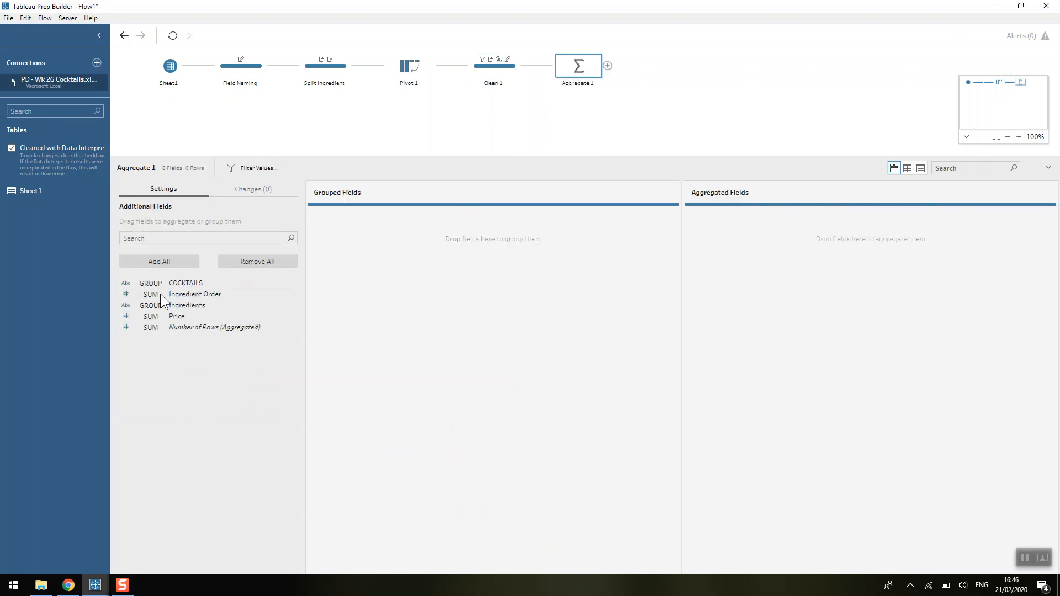
double_click(173, 307)
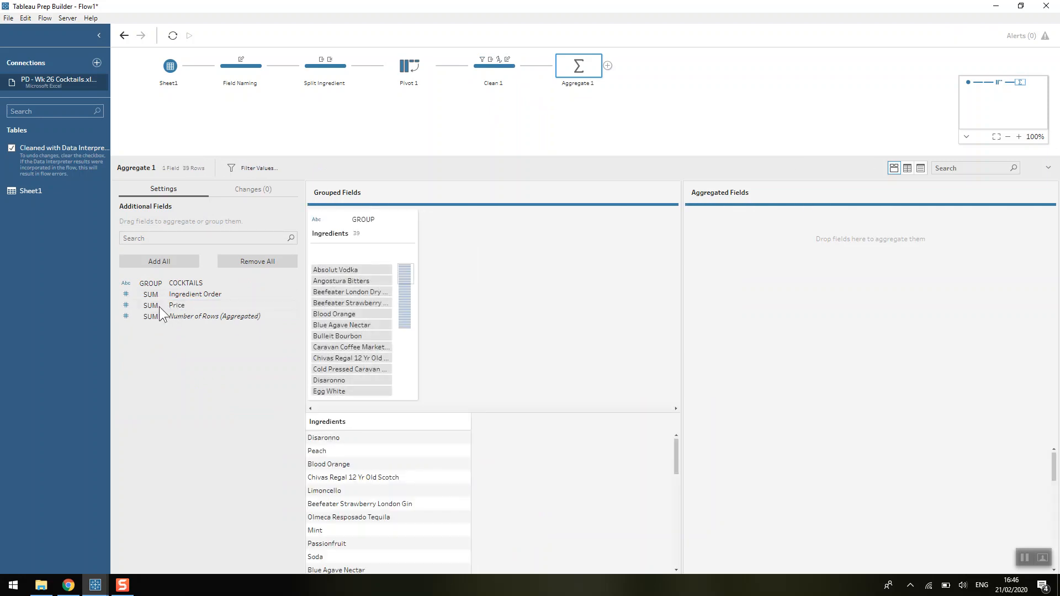
click(152, 306)
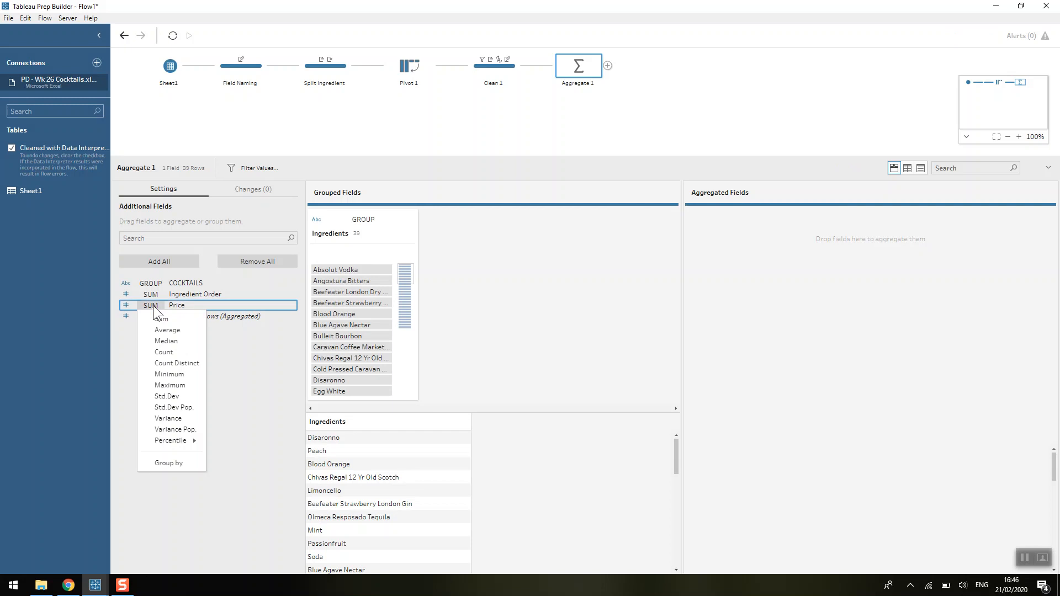
click(163, 329)
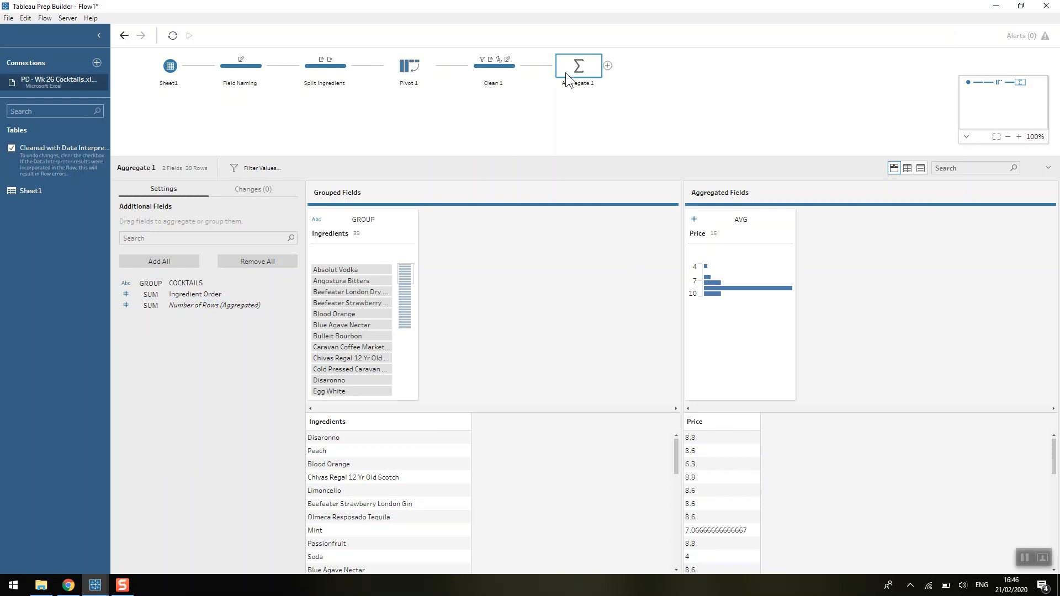
Join Aggregate 1 back to Clean 1 with an inner join on Ingredients
click(507, 67)
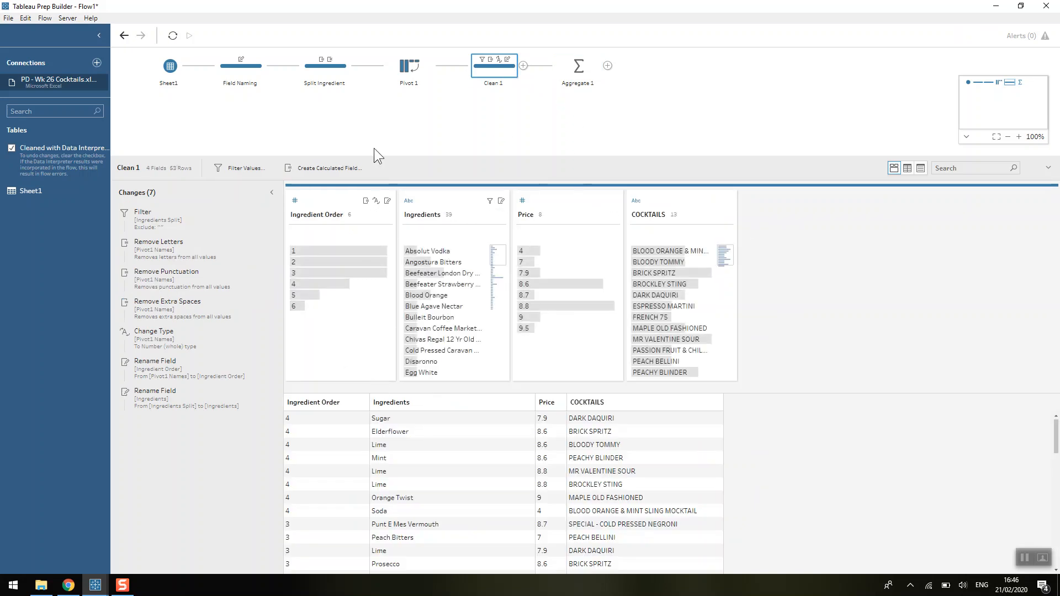
click(578, 66)
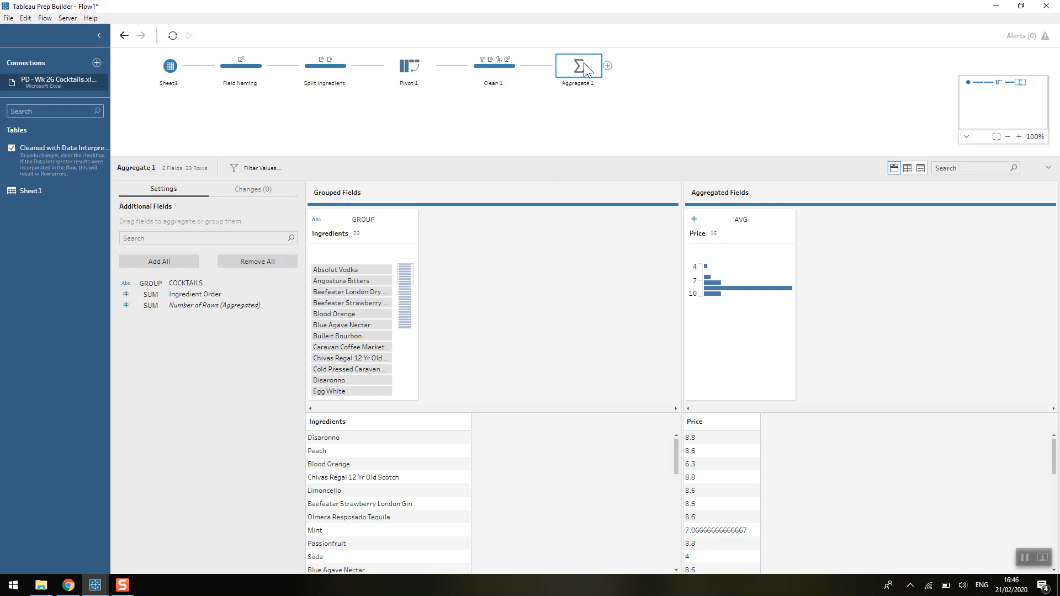
drag(584, 61, 526, 65)
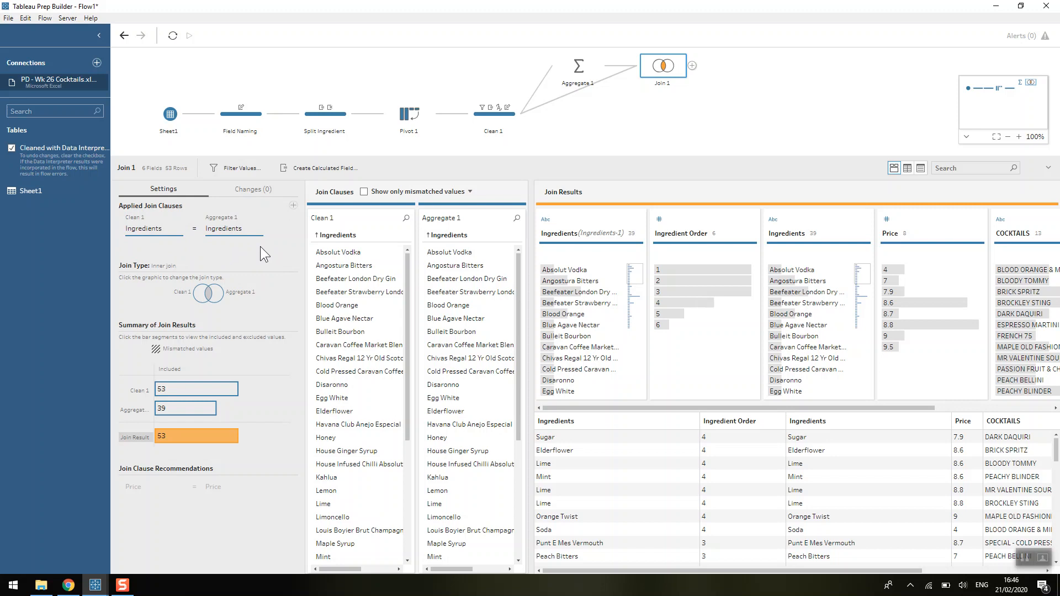
Add a cleaning step after the join and remove the duplicate Ingredients-1 field
click(692, 65)
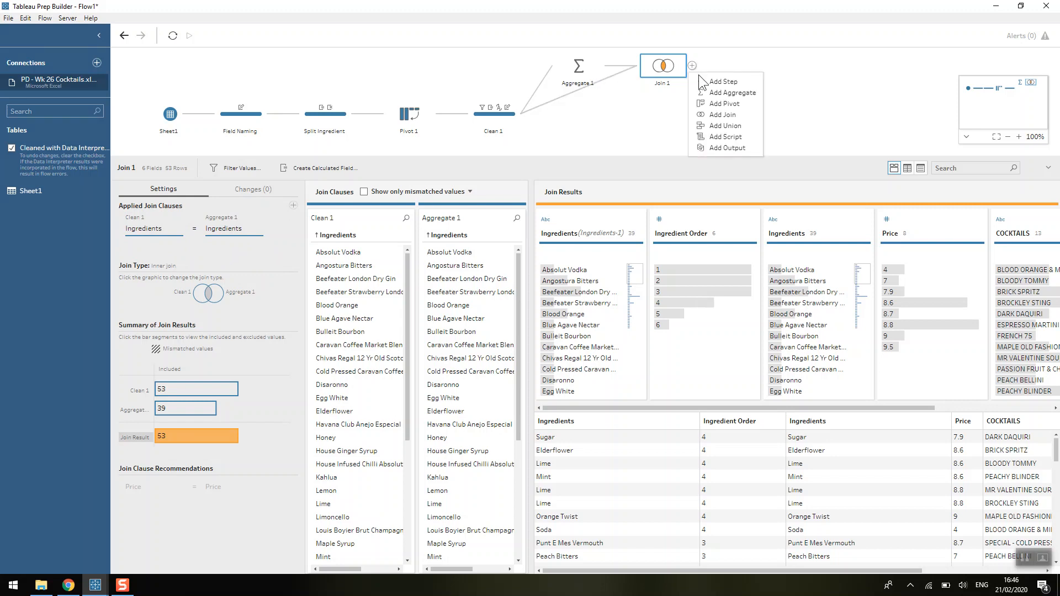
click(701, 79)
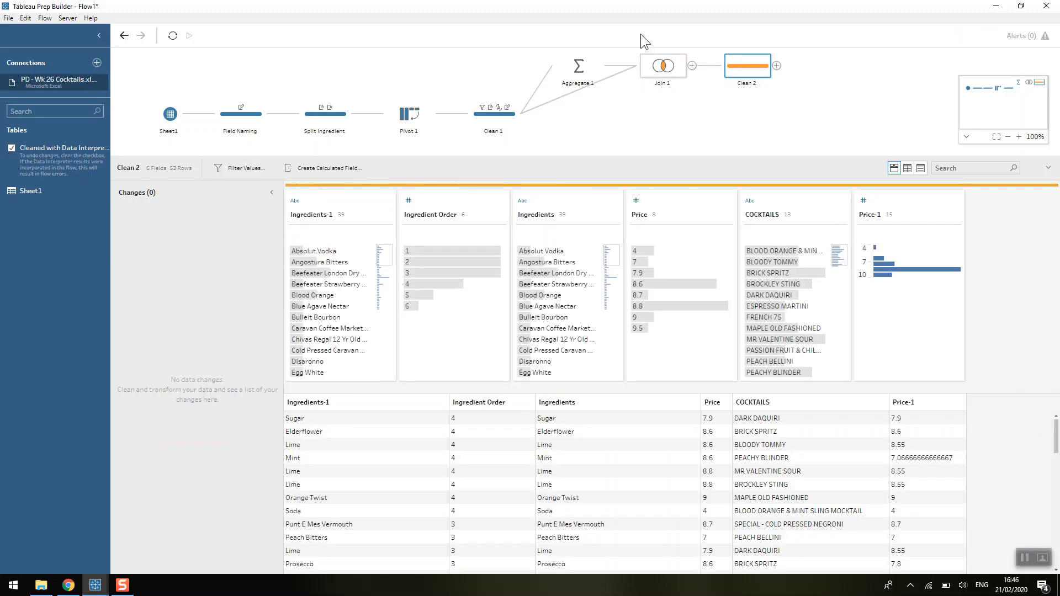
click(350, 197)
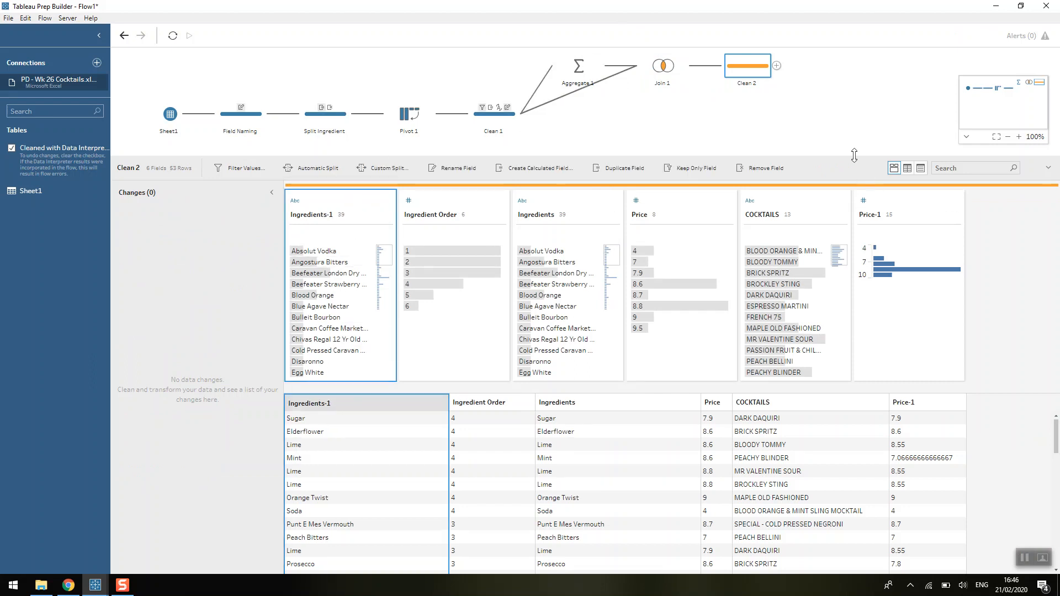
click(766, 168)
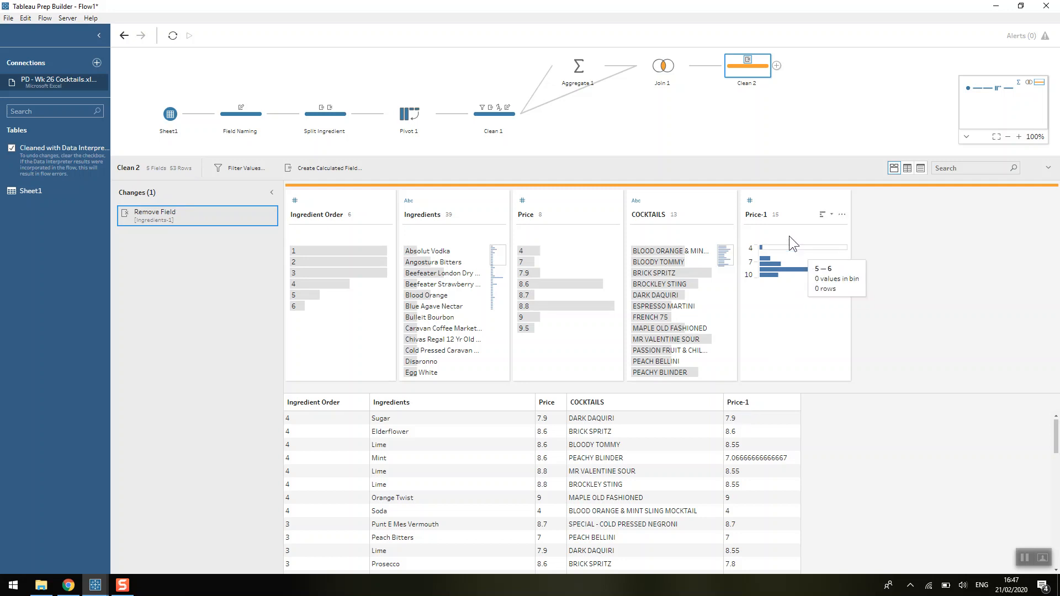
Rename the Price-1 field as Avg Price
double_click(759, 215)
text(Avg Price)
key(Return)
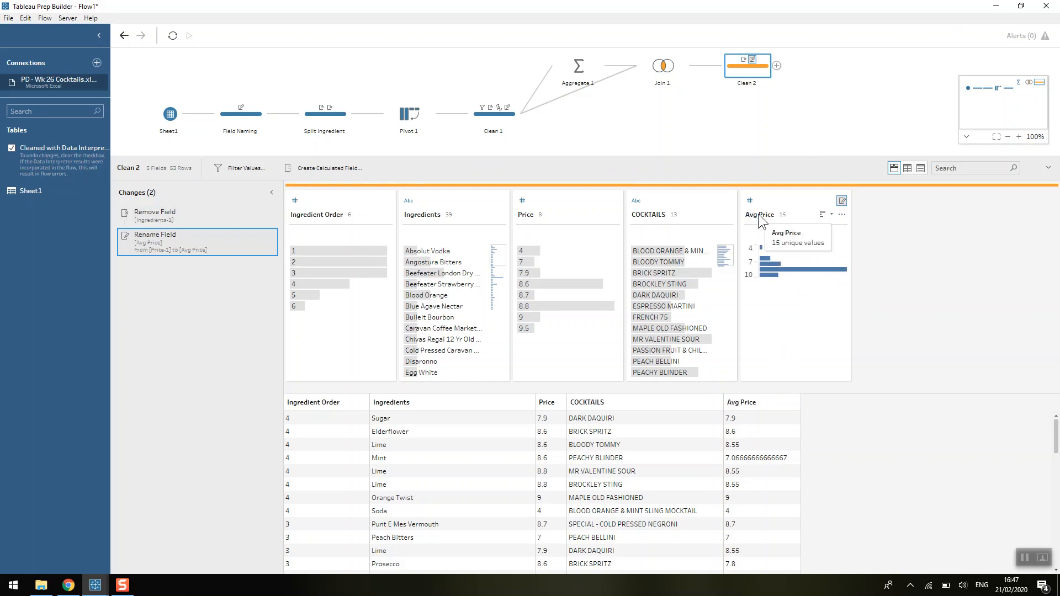